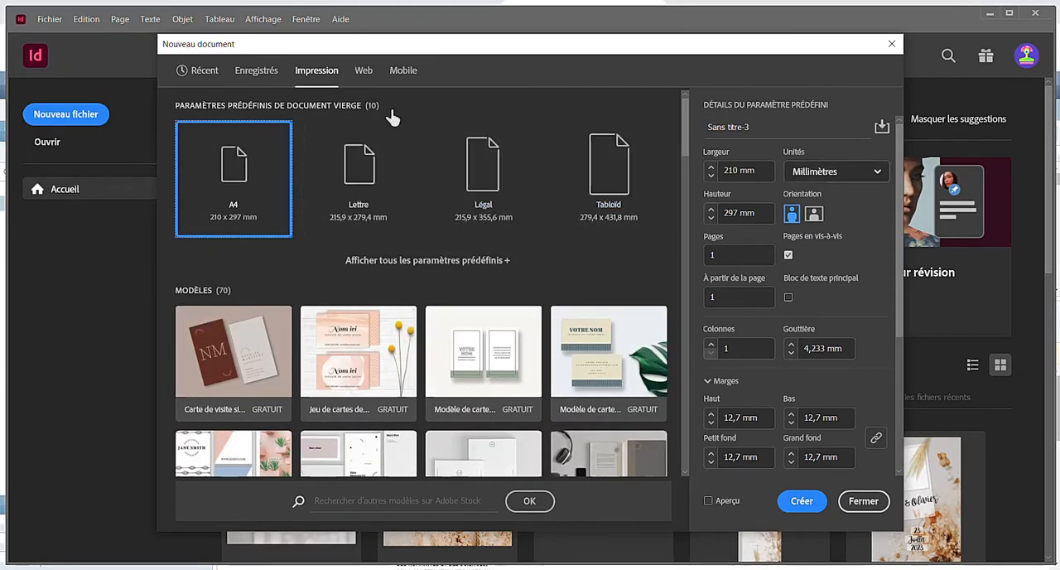
- Create a new portrait A3 document, 297 x 420 mm, from the recently used document presets
left_click(257, 71)
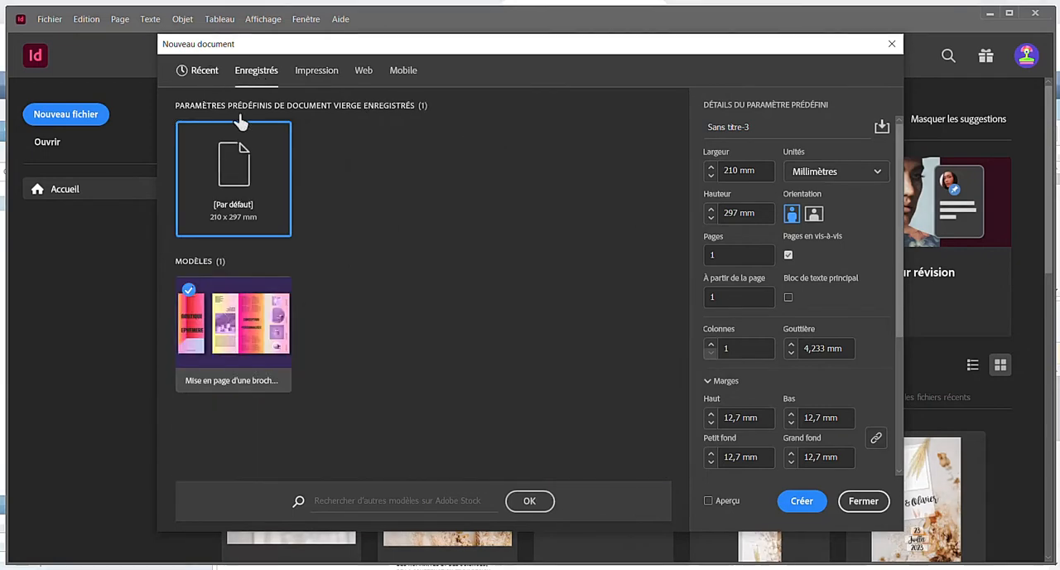
left_click(403, 218)
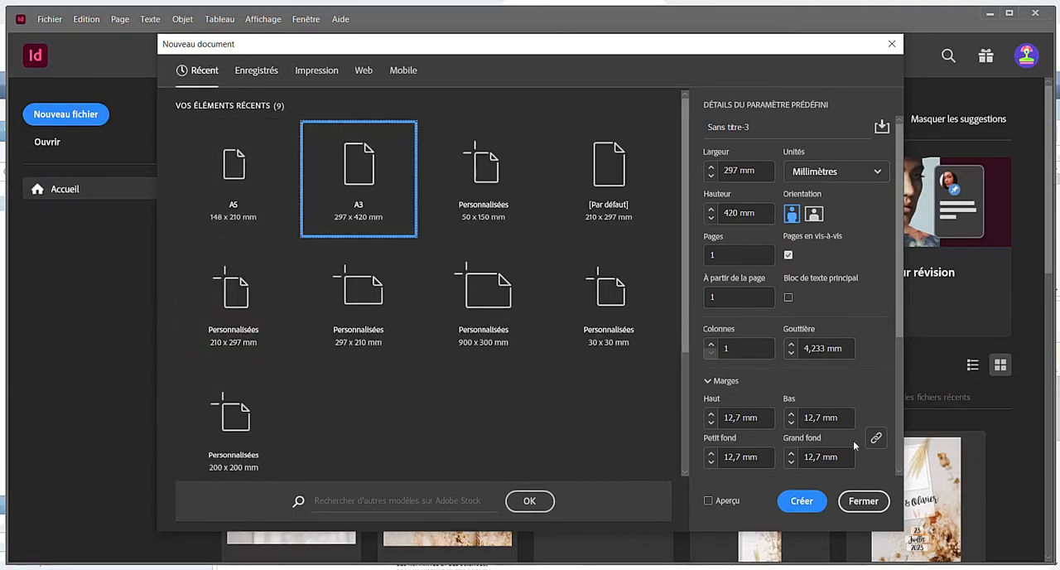
left_click(801, 501)
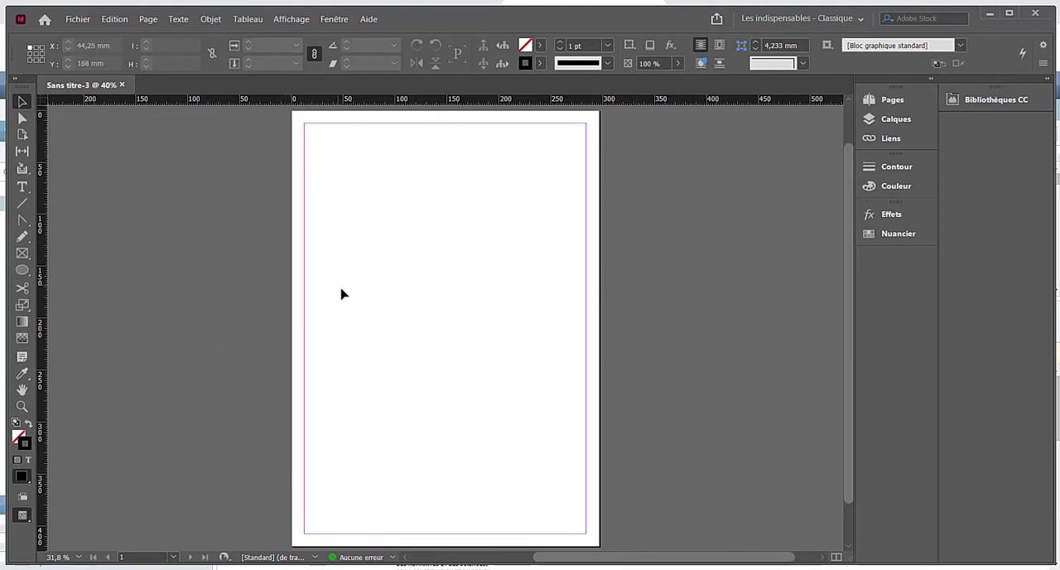
- Create ruler guides for 10 rows and 10 columns with 5 mm gutters, fitted to the margins, and check the page in preview mode
left_click(112, 19)
left_click(183, 20)
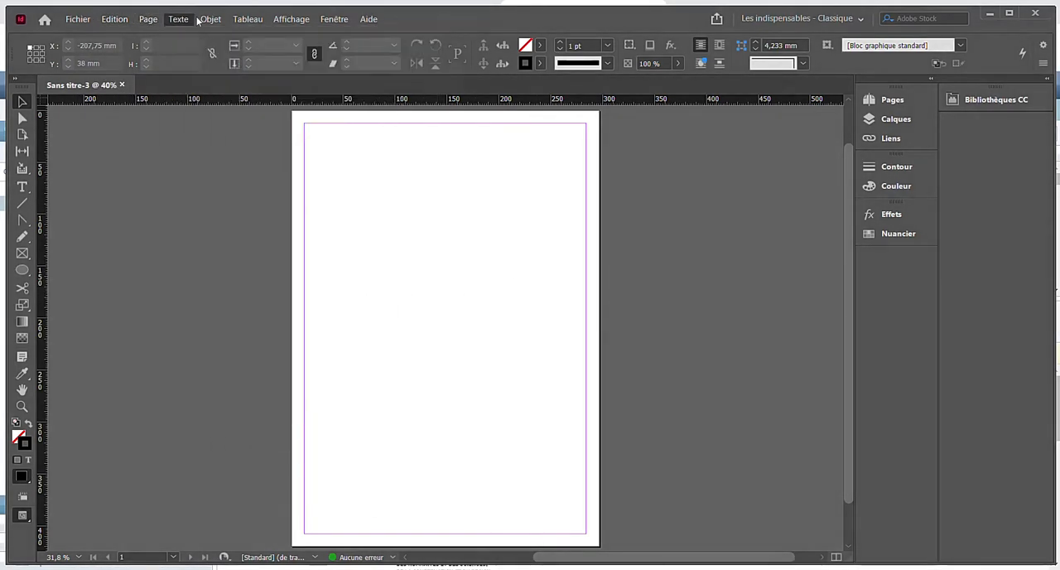
left_click(113, 19)
mouse_move(149, 19)
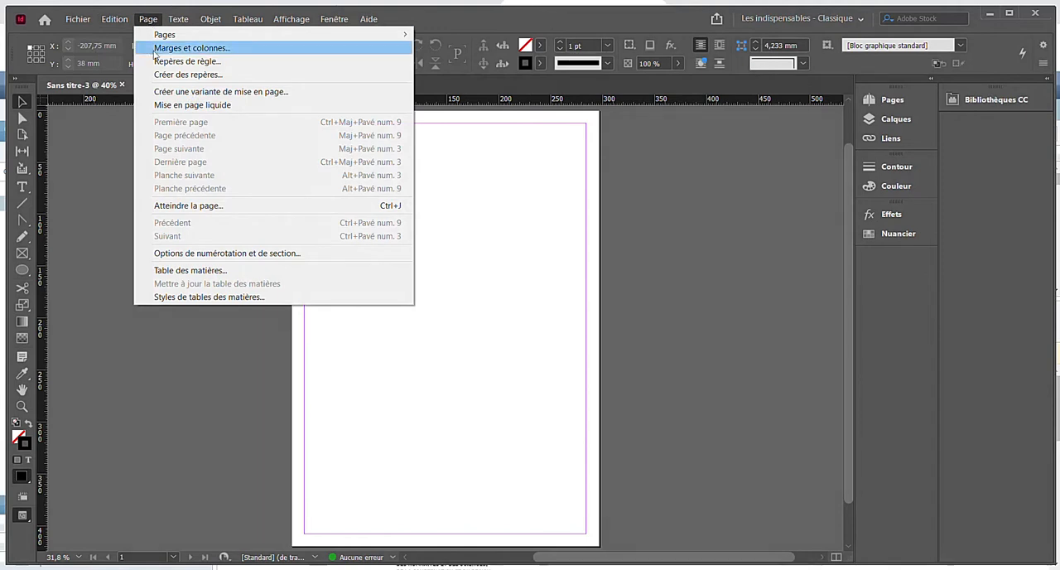
left_click(165, 74)
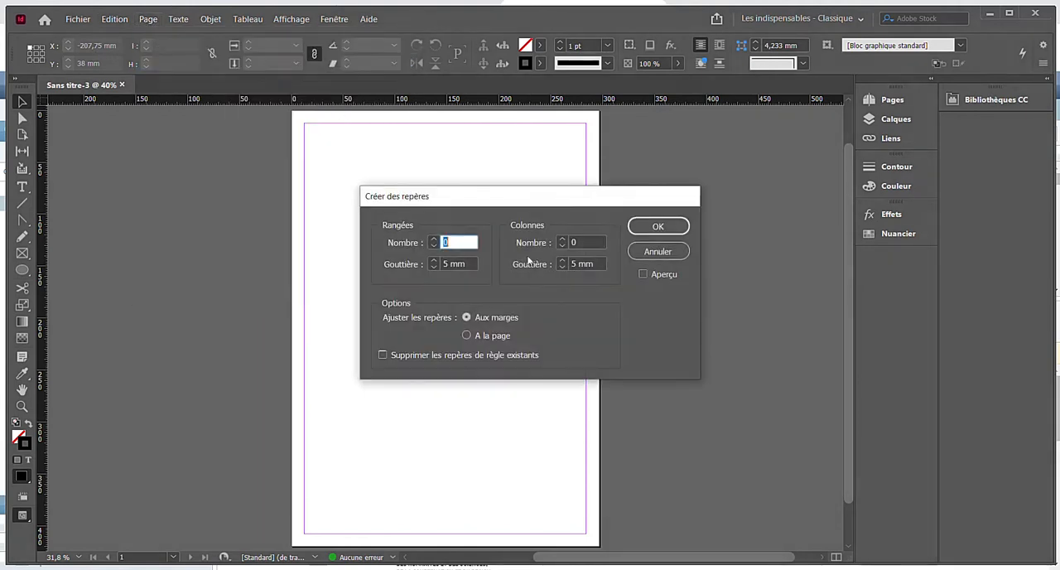
left_click(433, 239)
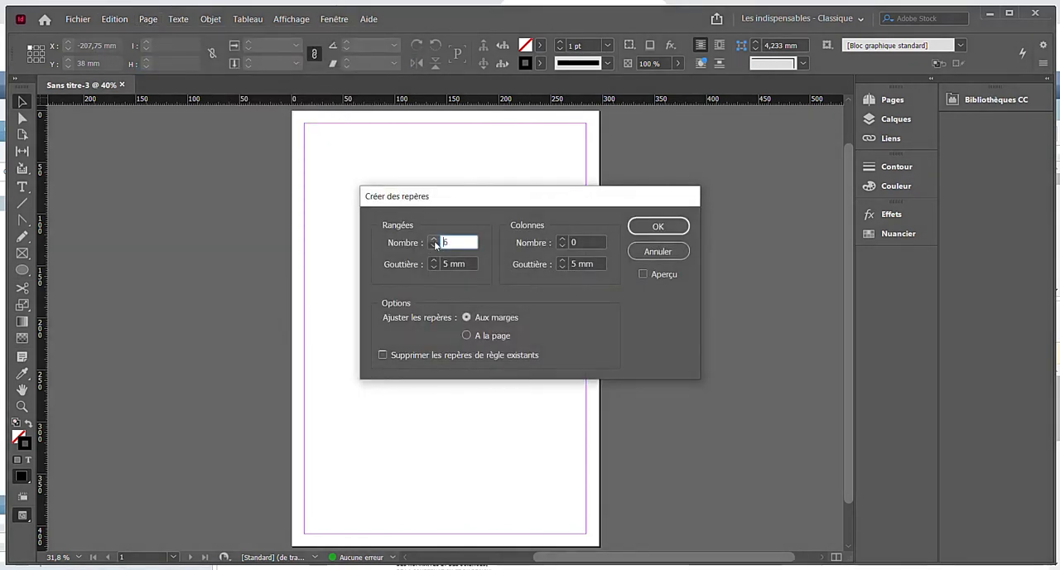
left_click(433, 239)
left_click(433, 240)
left_click(433, 240)
left_click(562, 239)
left_click(562, 239)
left_click(563, 239)
left_click(562, 239)
left_click(643, 227)
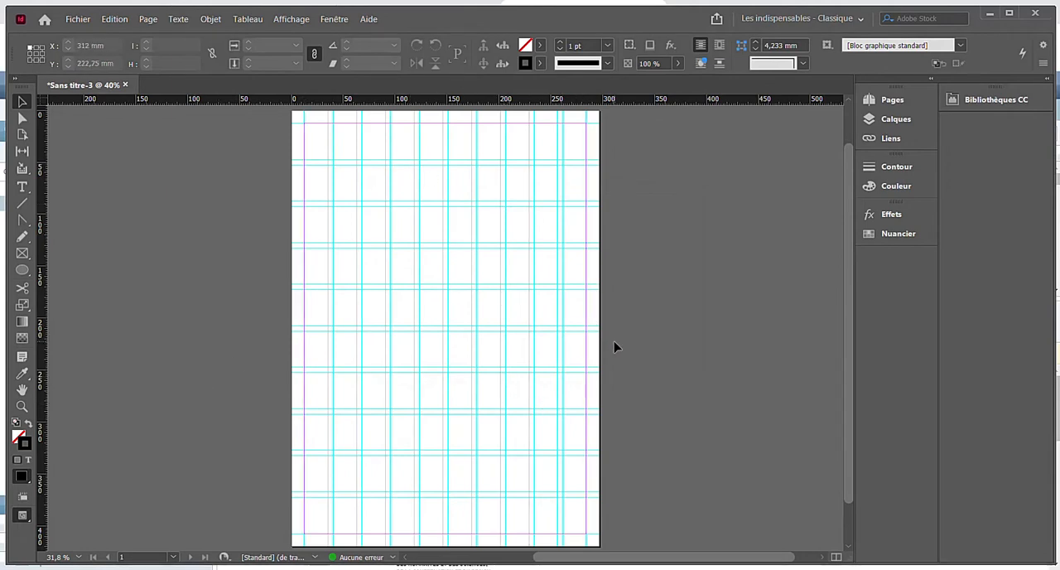
key("w")
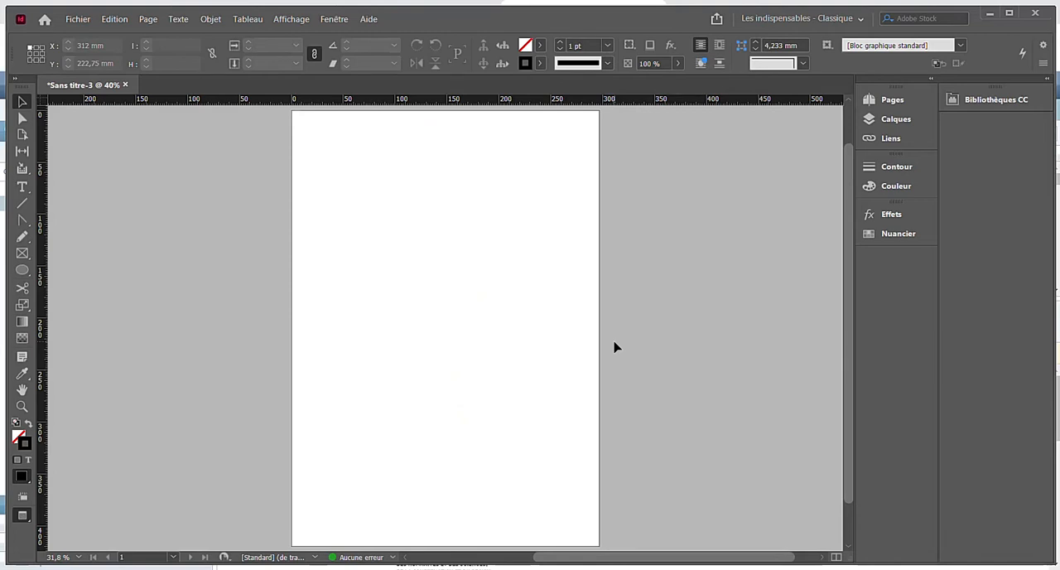
key("w")
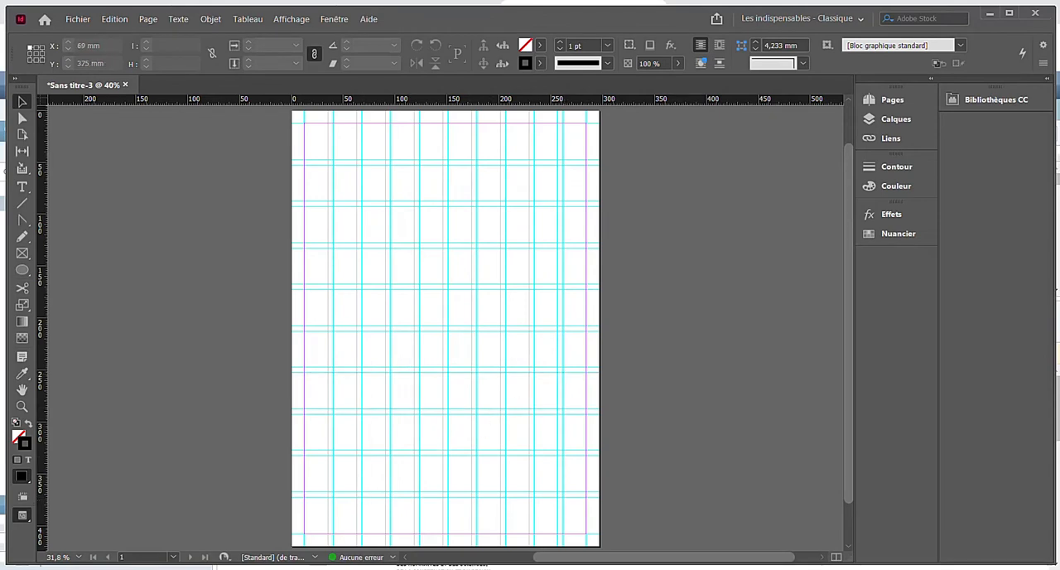
- Switch to Illustrator and copy the television artwork from noun-tv-1959739.svg without the credit text beneath it
mouse_move(315, 568)
left_click(314, 530)
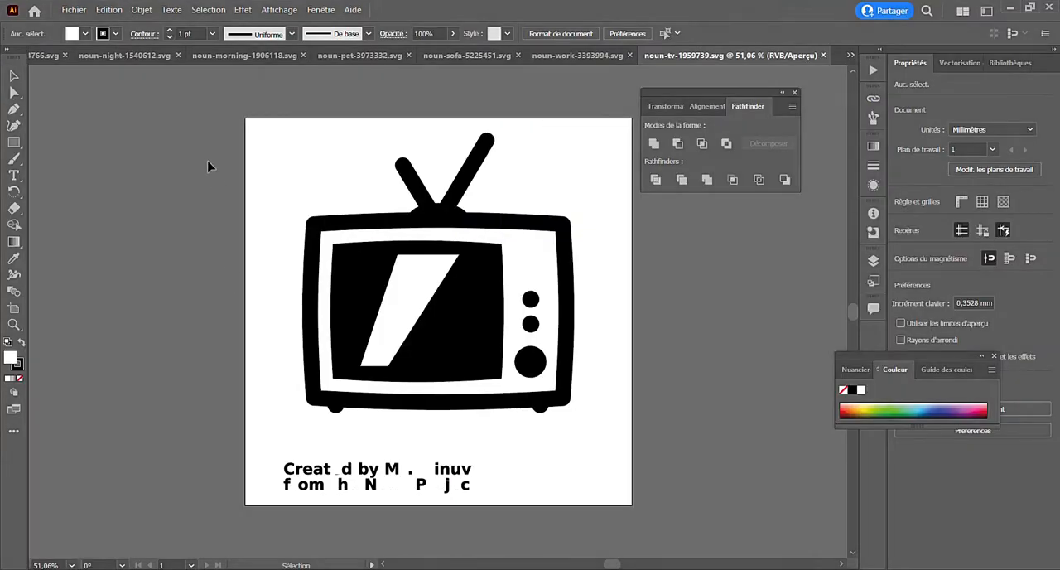
key("ctrl+a")
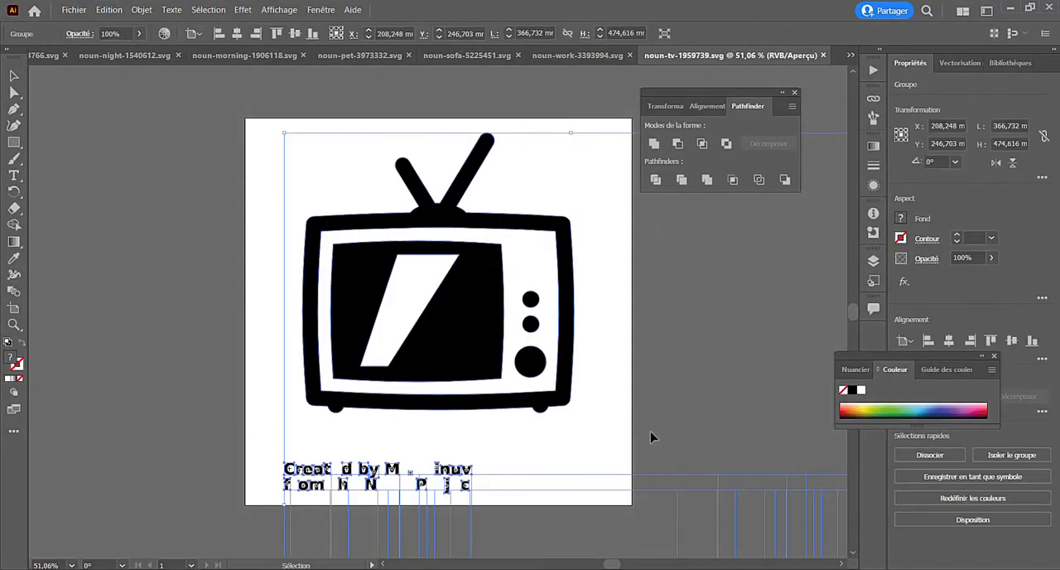
left_click(645, 418)
key("a")
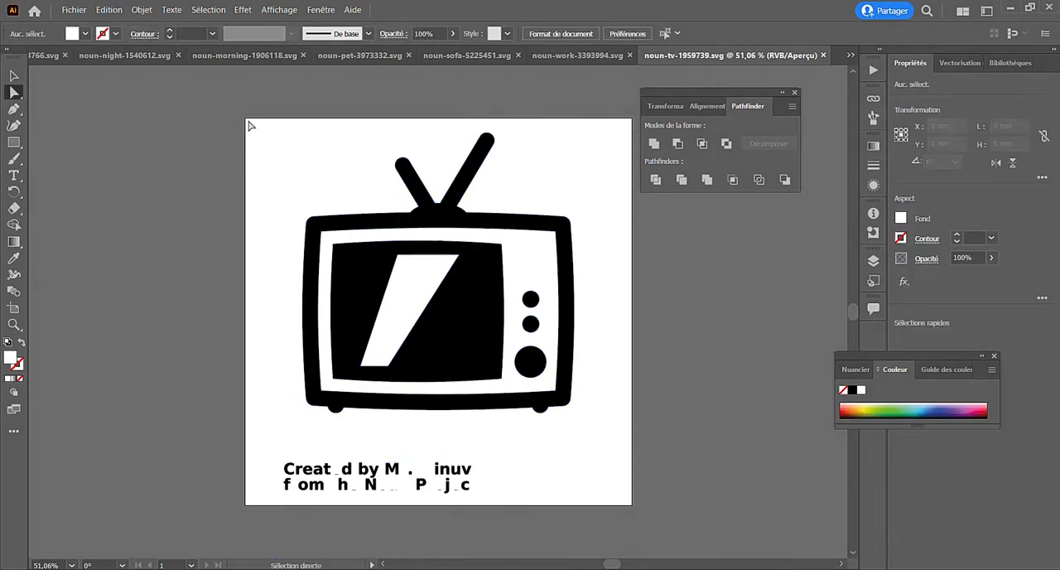
left_click_drag(251, 126, 633, 440)
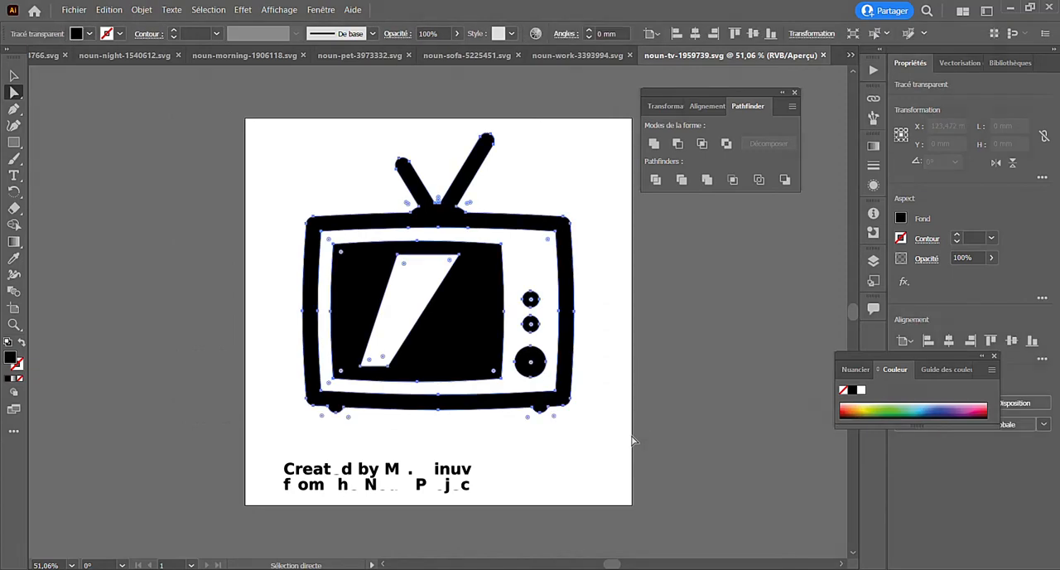
key("ctrl+c")
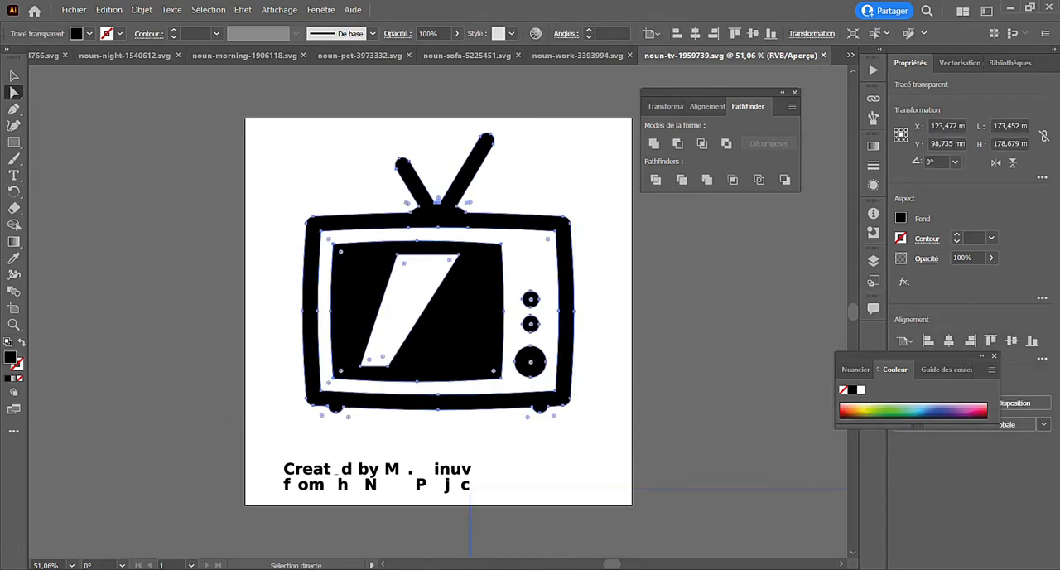
- Paste the television icon into the InDesign page, scale it down to about 34 mm wide, and check it without guides
key("alt+Tab")
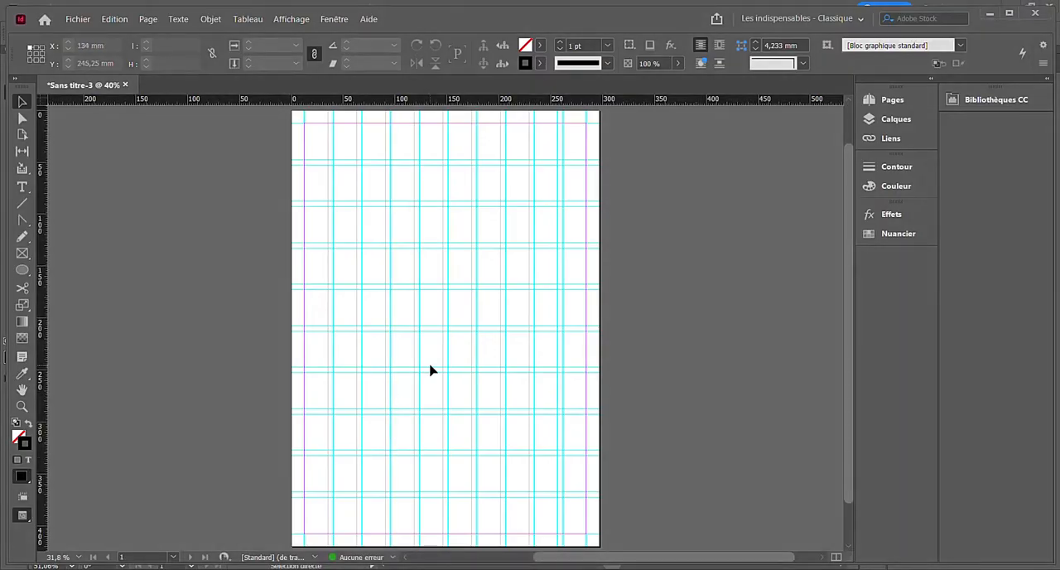
key("ctrl+v")
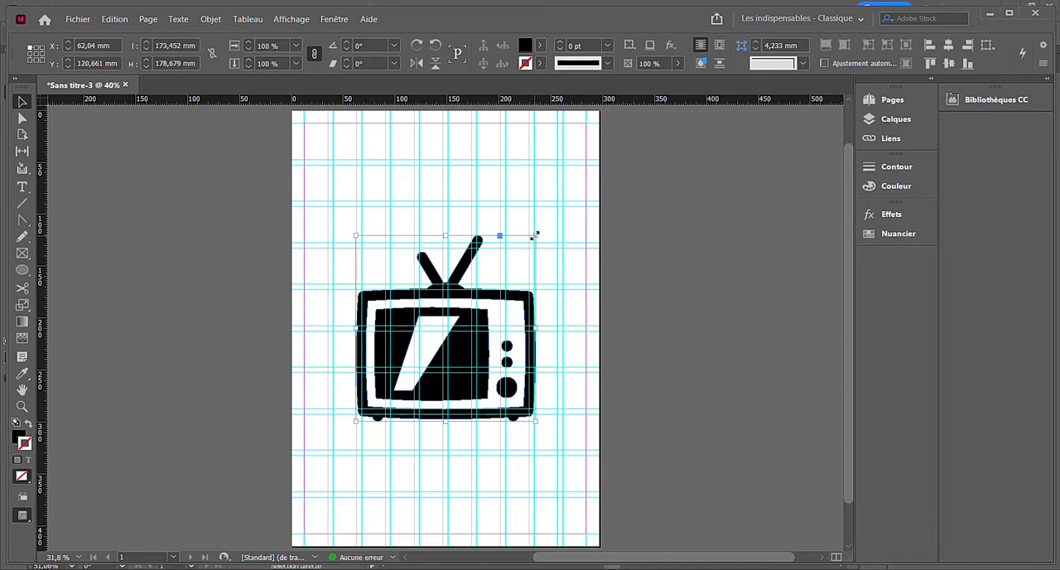
left_click_drag(534, 236, 414, 287)
left_click(655, 279)
key("ctrl+equal")
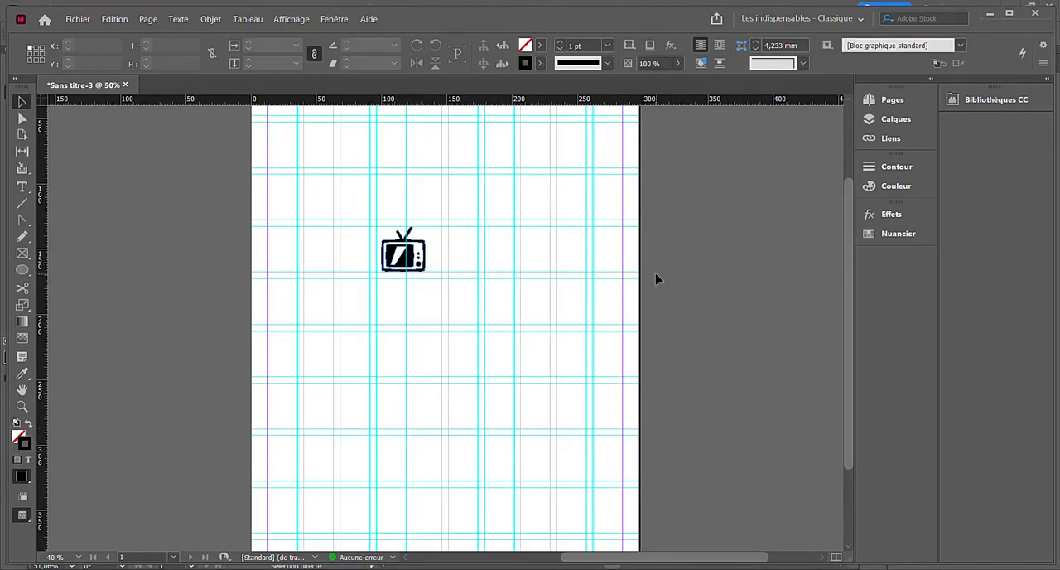
key("w")
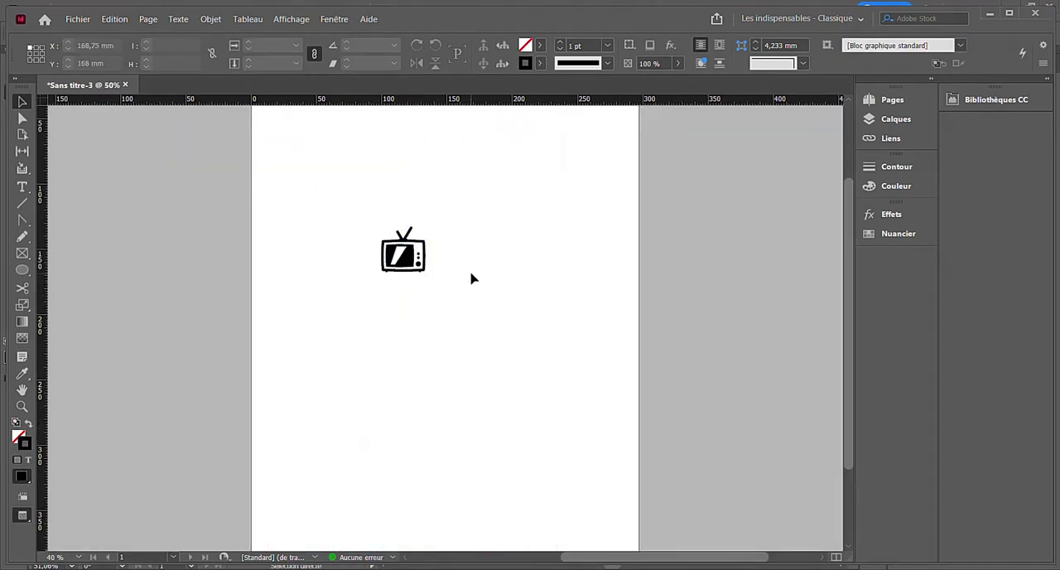
key("w")
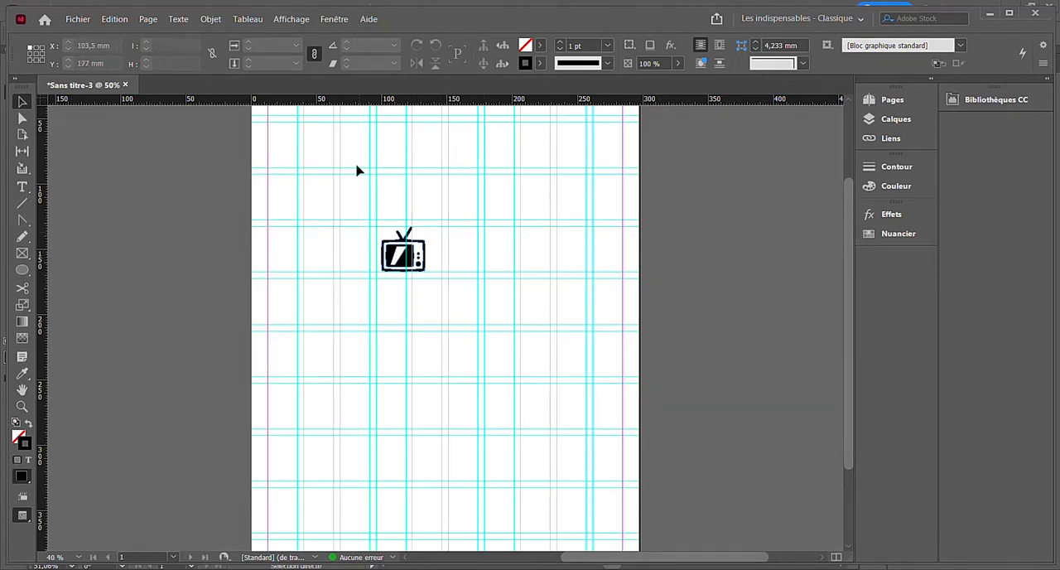
- Turn on the overprint preview for the document
left_click(290, 18)
left_click(296, 35)
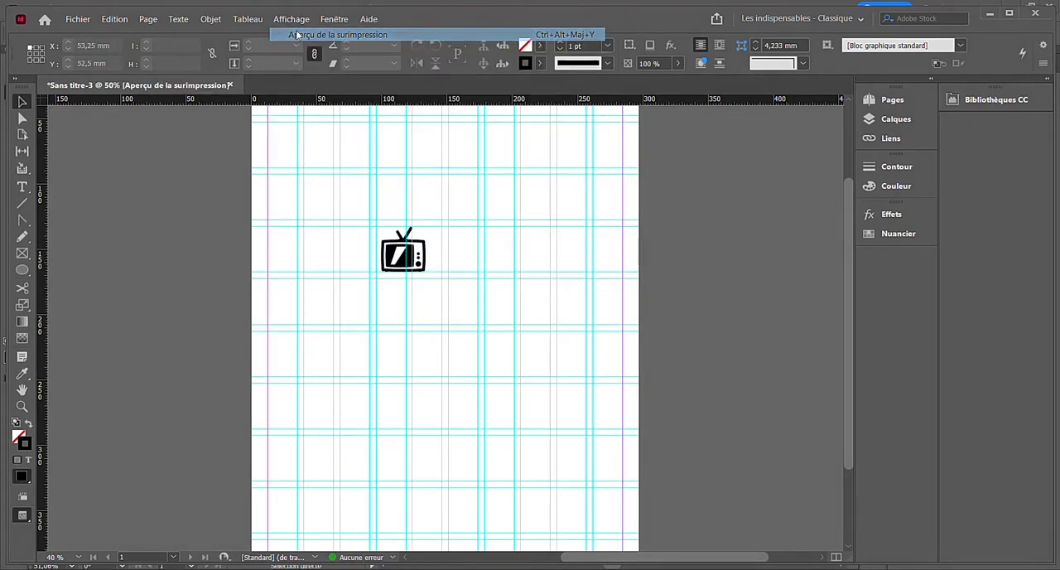
left_click(291, 18)
left_click(291, 18)
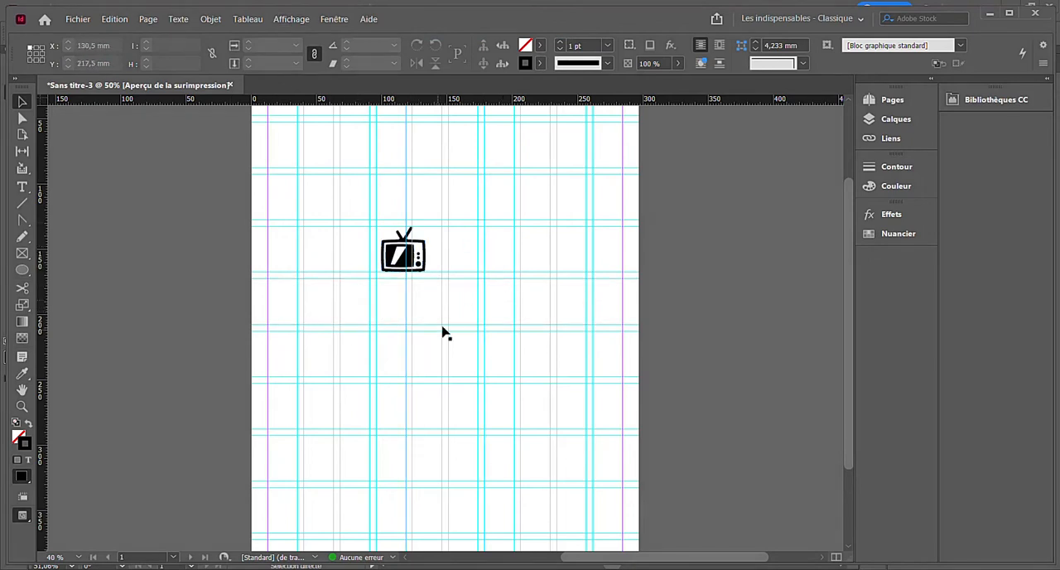
- Examine the television icon's rendering and its place on the page in preview mode at different magnifications
key("w")
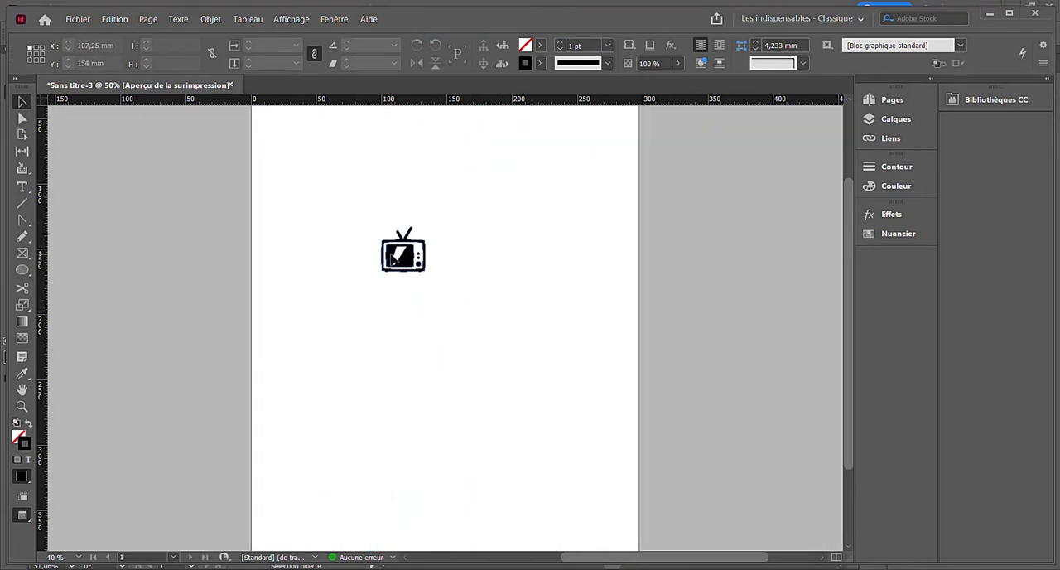
key("ctrl+=")
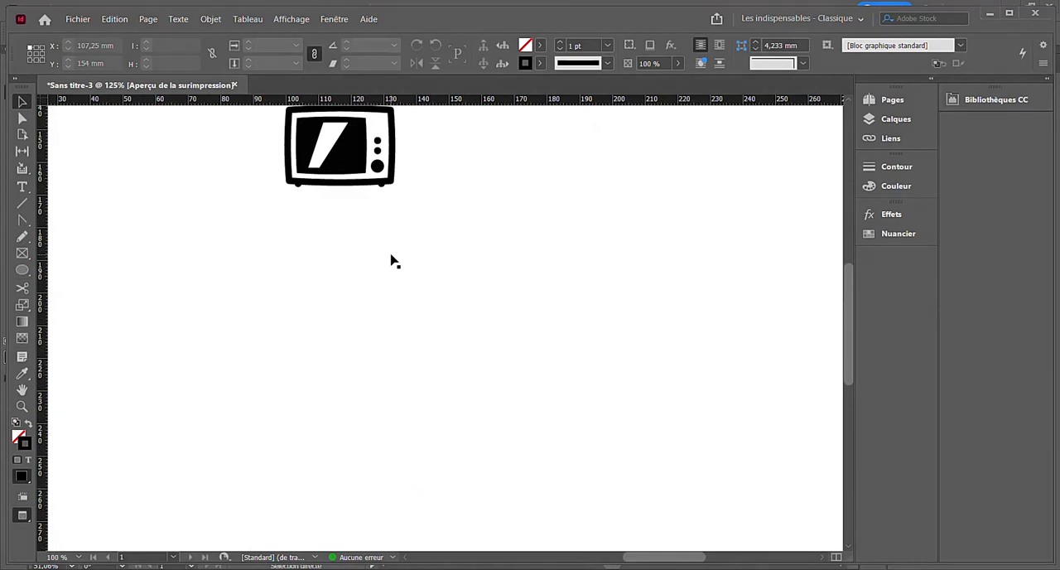
key("ctrl+minus")
key("ctrl+minus")
key("ctrl+minus")
key("ctrl+minus")
key("ctrl+=")
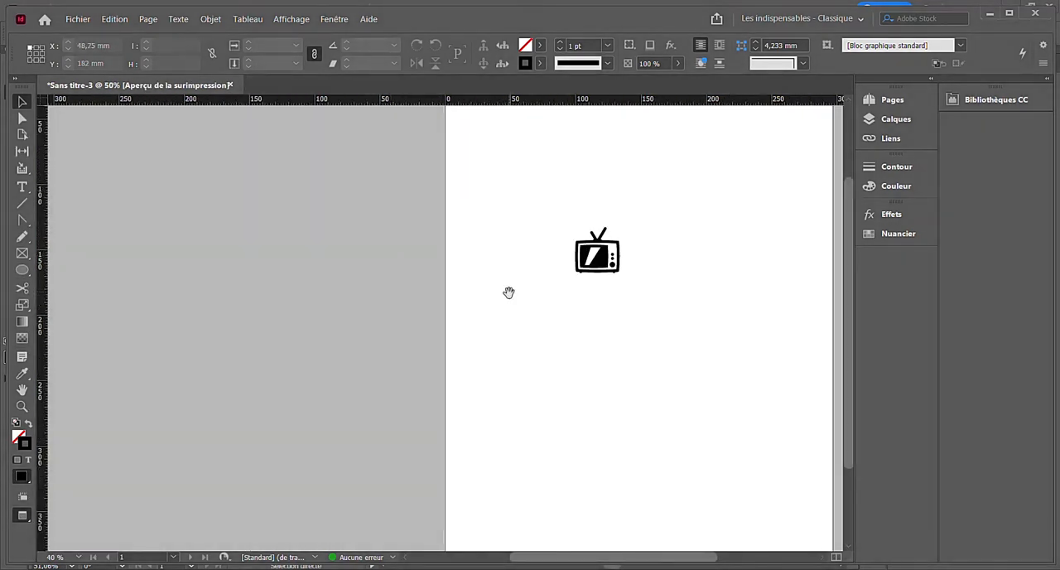
left_click_drag(508, 292, 353, 299)
left_click_drag(456, 373, 392, 386)
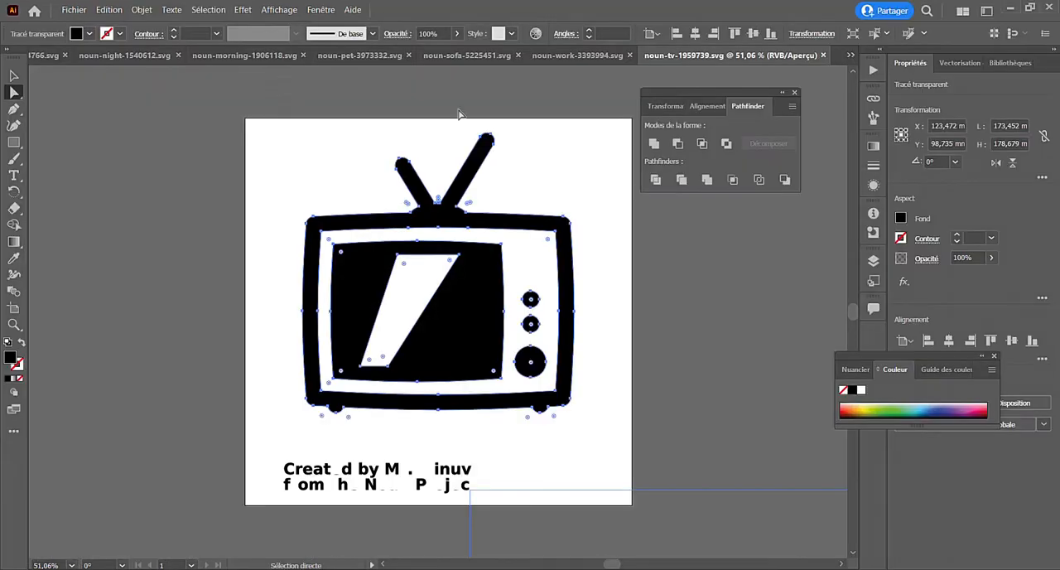
- Look through the open icon files in Illustrator and copy the woman with alarm clock from noun-morning-1814766.svg without its credit text
left_click(590, 55)
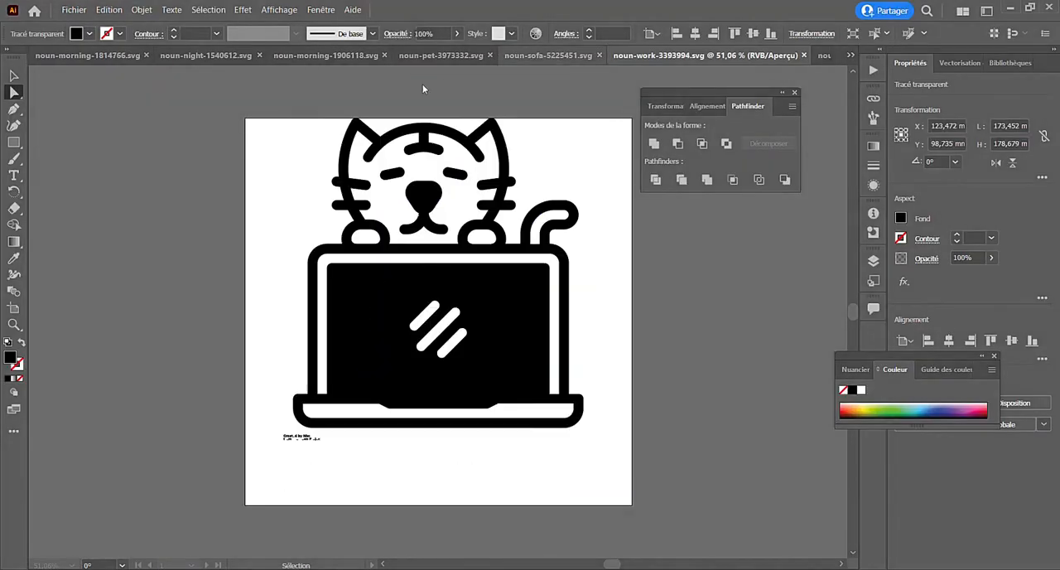
left_click(406, 61)
left_click(325, 59)
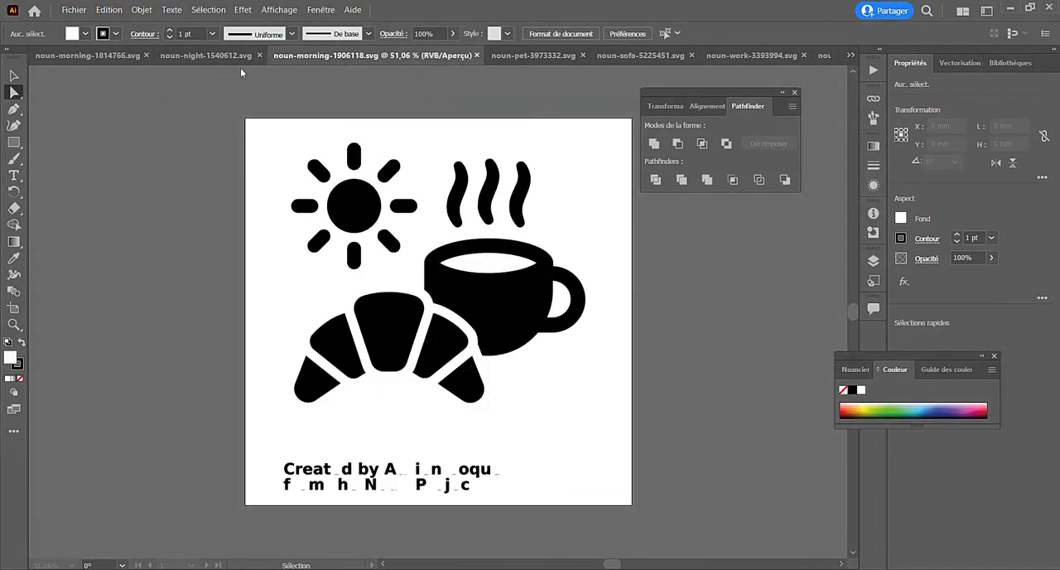
left_click(219, 56)
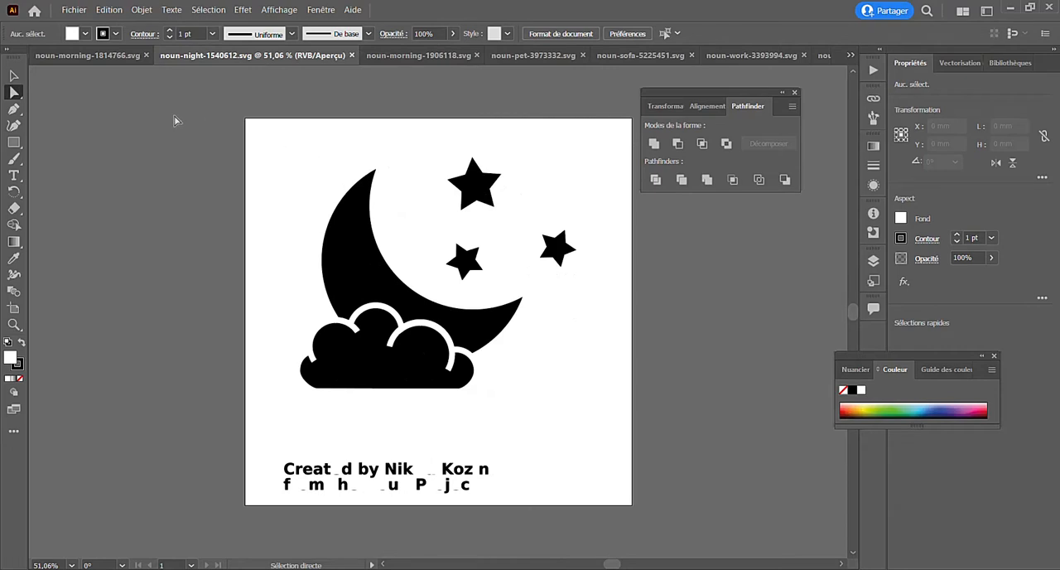
left_click(121, 55)
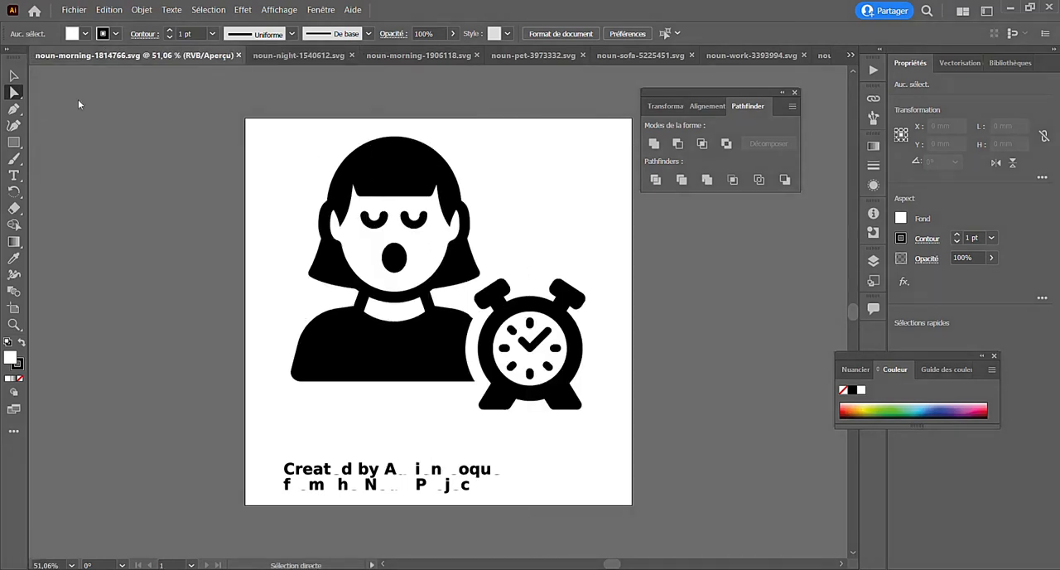
left_click_drag(439, 209, 644, 429)
key("ctrl+c")
- Paste the waking woman icon into the InDesign page, scale it to about 37 mm wide, and place it at the left margin level with the television
key("alt+Tab")
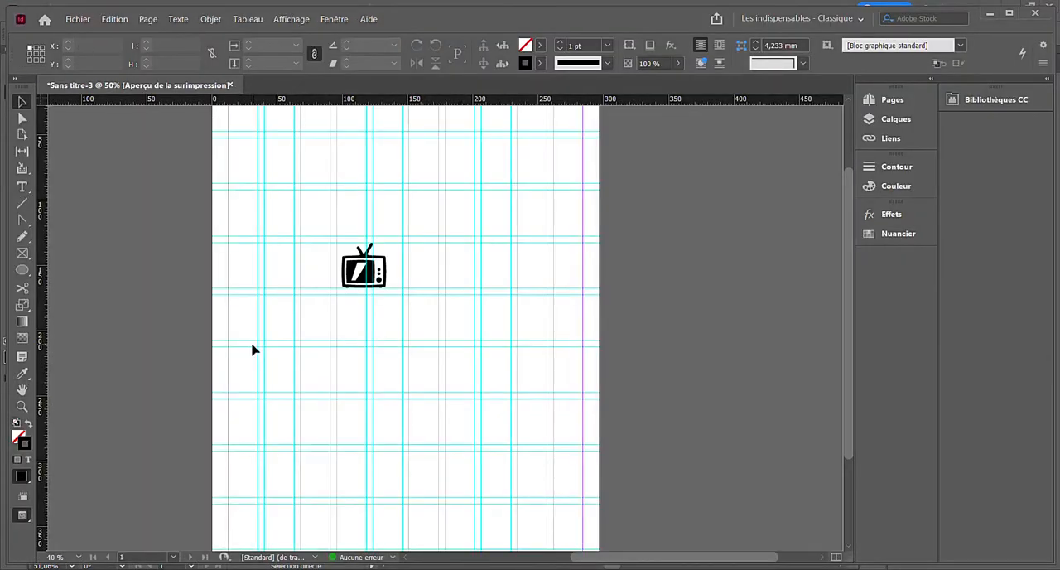
key("ctrl+v")
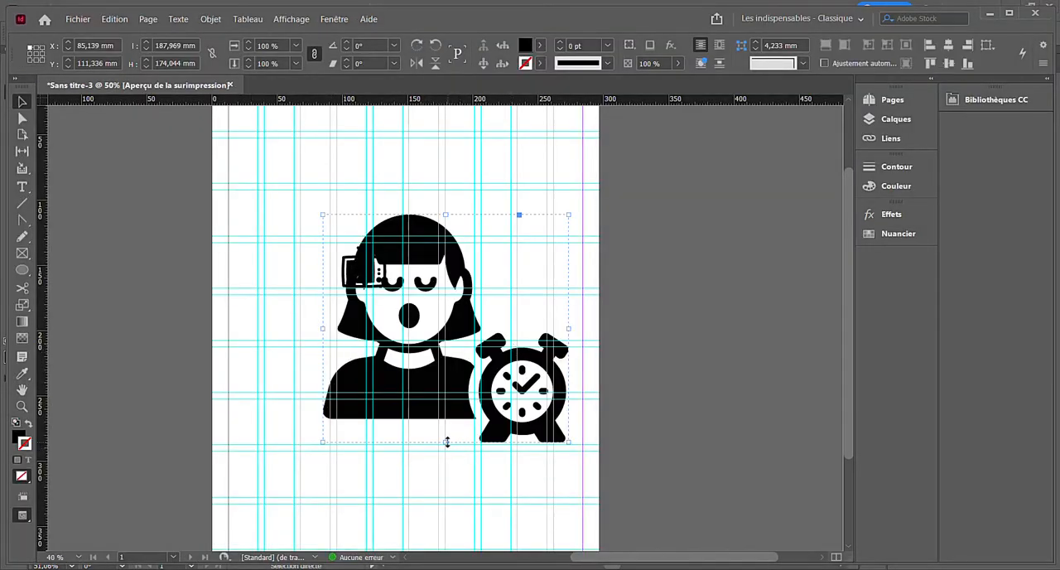
left_click_drag(447, 441, 248, 271)
left_click(310, 328)
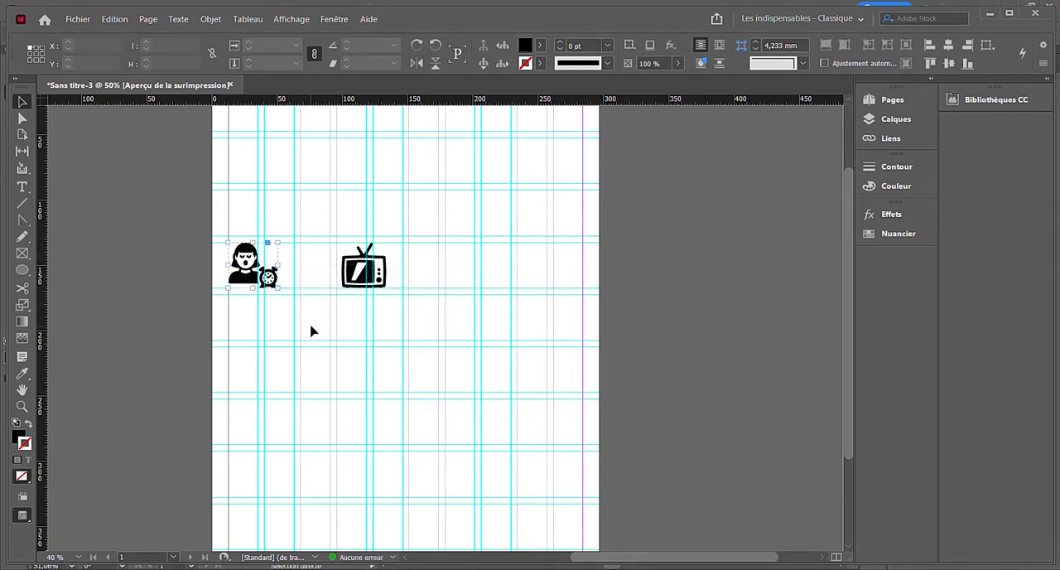
- Draw a vertical line about 33 mm long beneath the waking woman icon with the Line tool
left_click(22, 202)
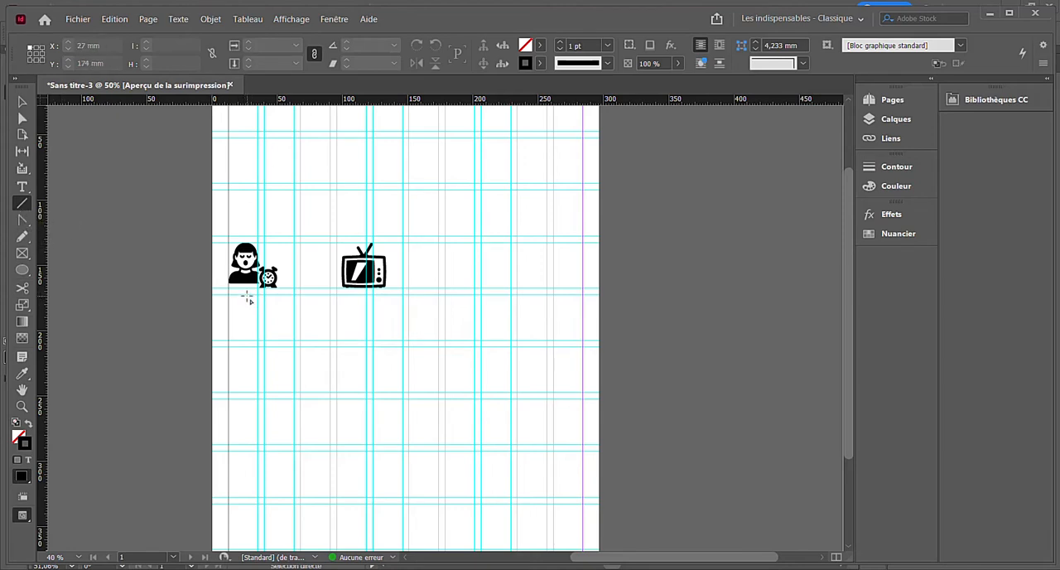
left_click_drag(247, 297, 247, 337)
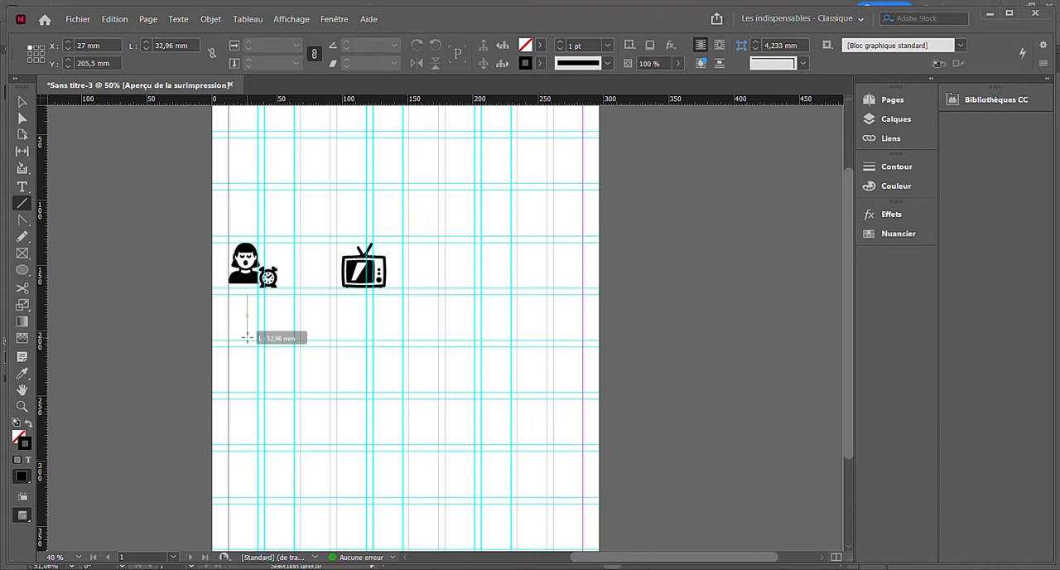
left_click_drag(247, 337, 247, 337)
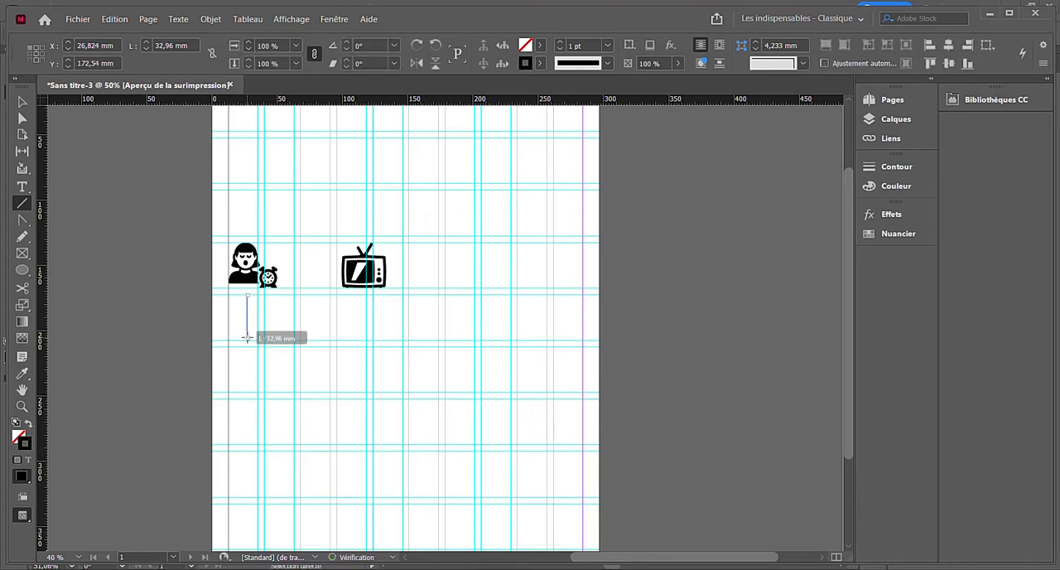
- Set the stroke weight of the vertical line beneath the waking woman icon to 2 pt
left_click(560, 45)
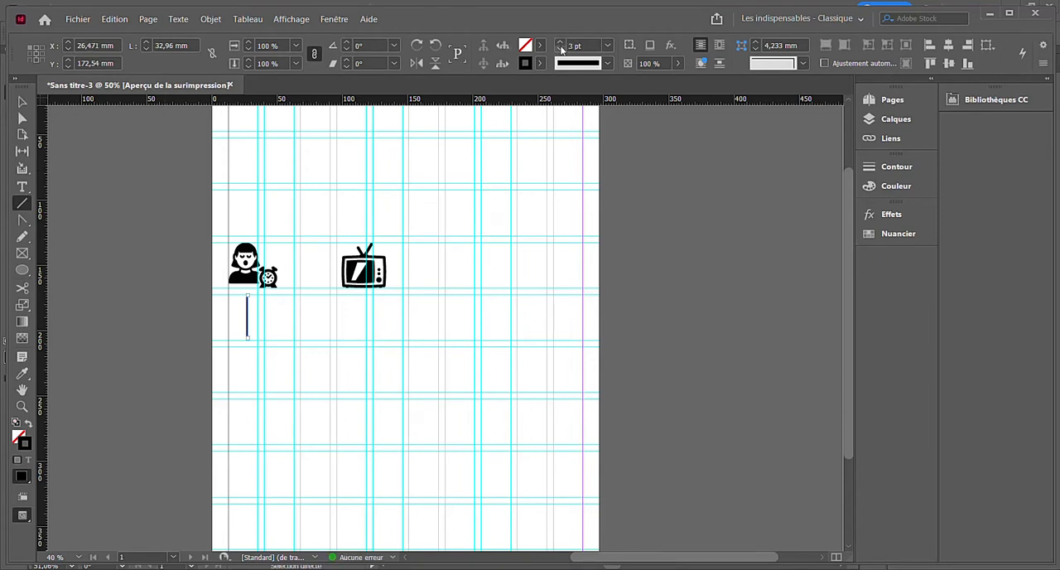
left_click(560, 49)
left_click(23, 102)
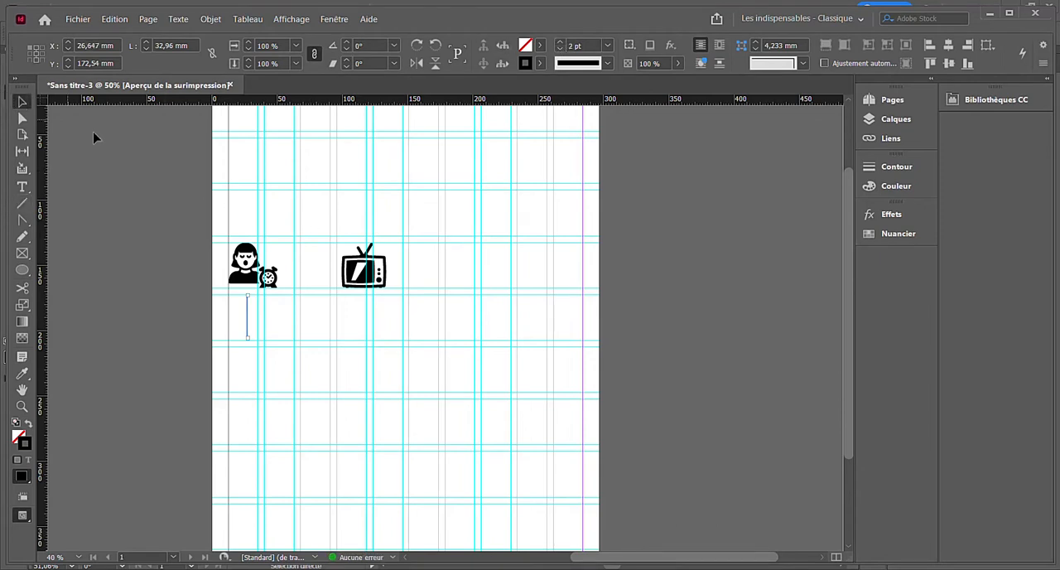
left_click(94, 136)
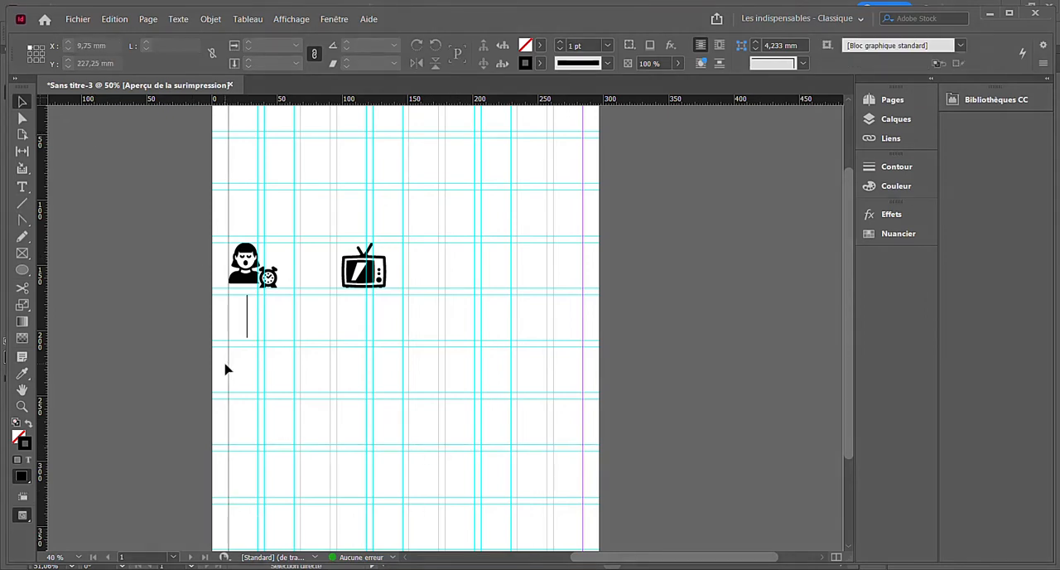
- Draw a horizontal line about 36 mm long between the waking woman icon and the television with the Line tool
left_click(23, 203)
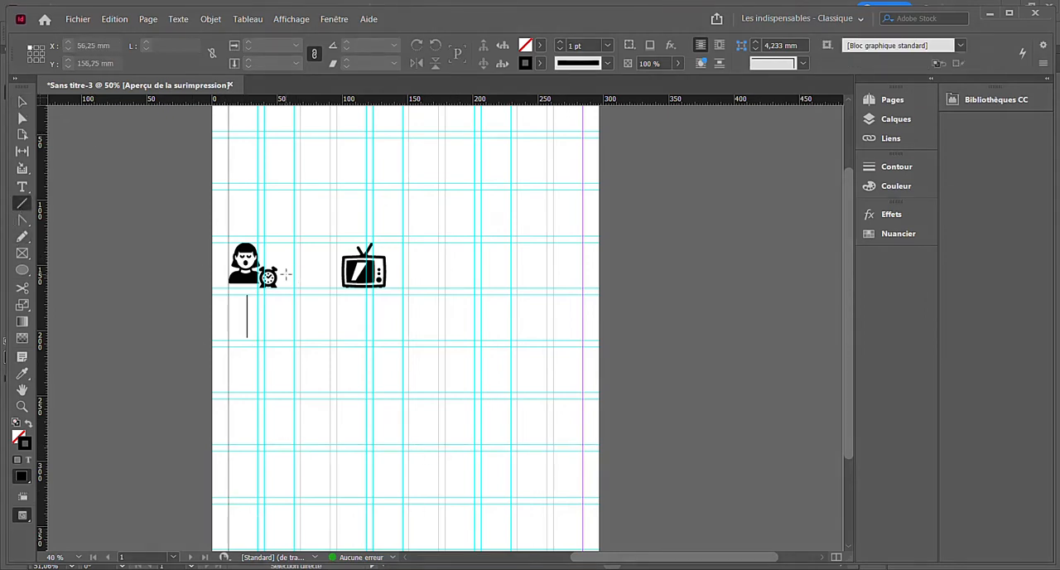
left_click_drag(282, 273, 330, 274)
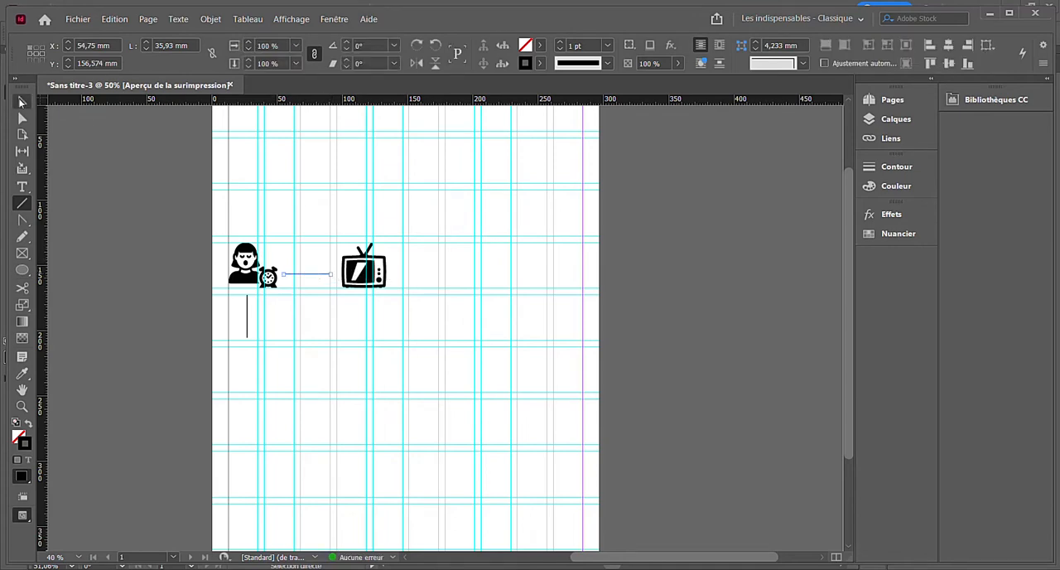
left_click(22, 102)
left_click(81, 159)
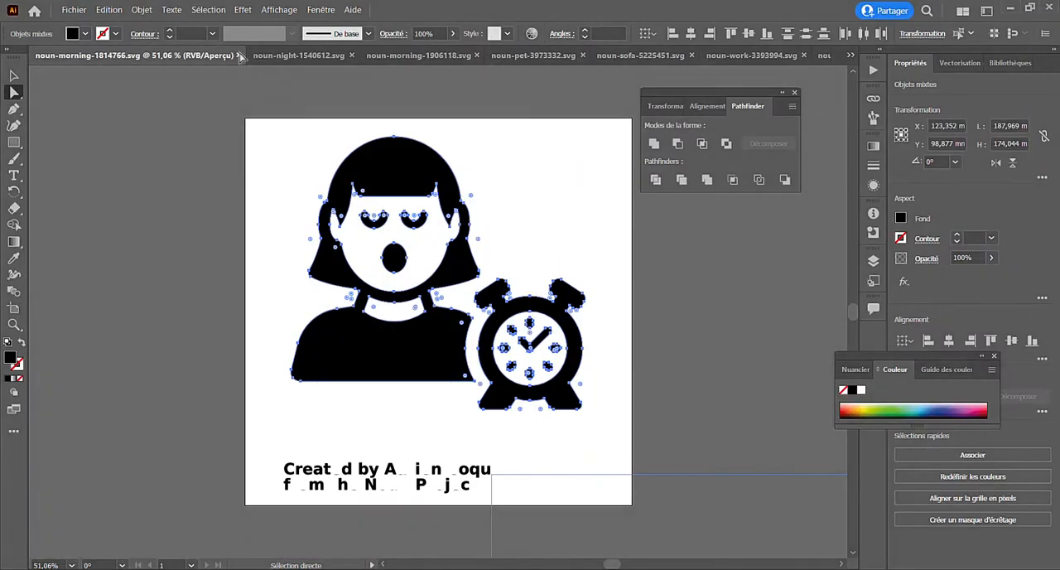
- In Illustrator, copy the sun, coffee and croissant icon from noun-morning-1906118.svg without its credit text, and return to InDesign
left_click(294, 55)
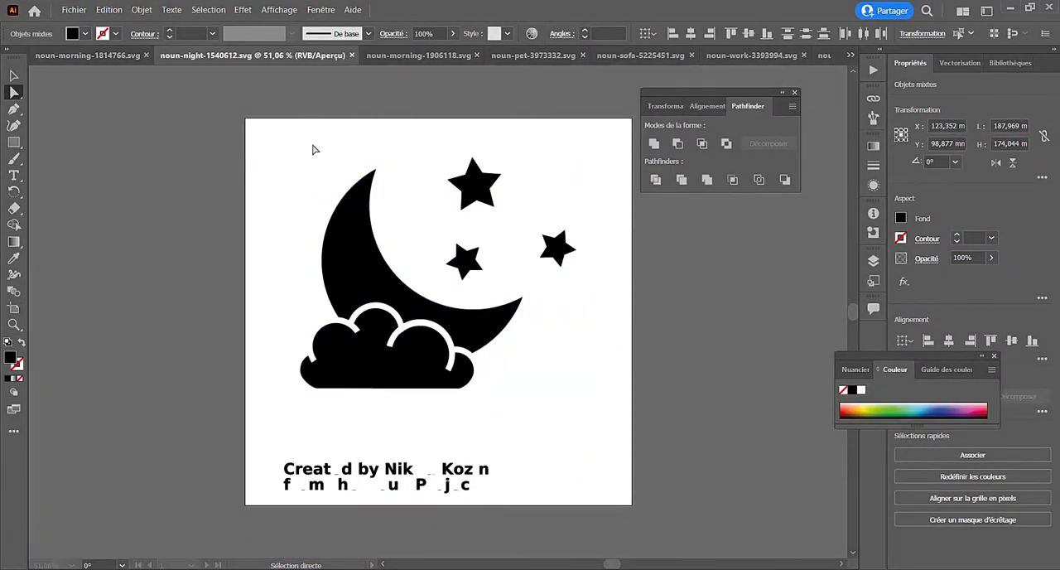
left_click(407, 57)
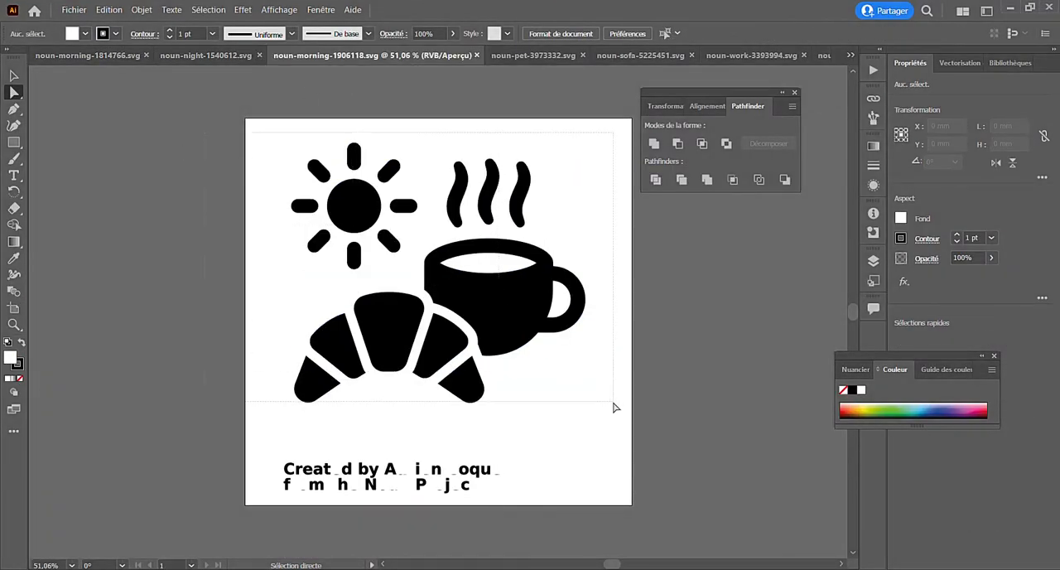
key("ctrl+a")
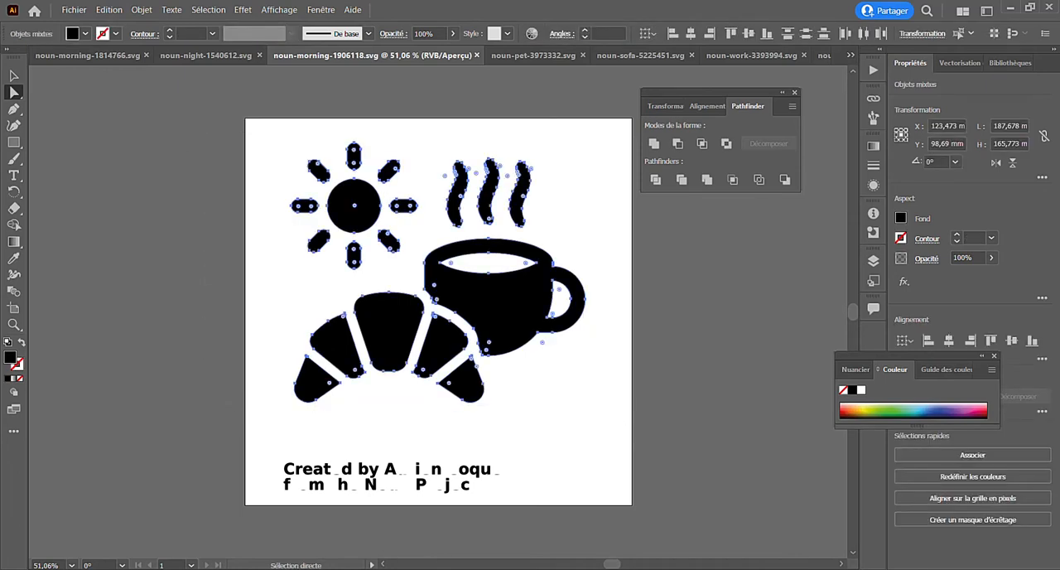
key("alt+Tab")
- Paste the breakfast icon, scale it down to about the waking woman's size, and place it beneath the vertical line
key("ctrl+v")
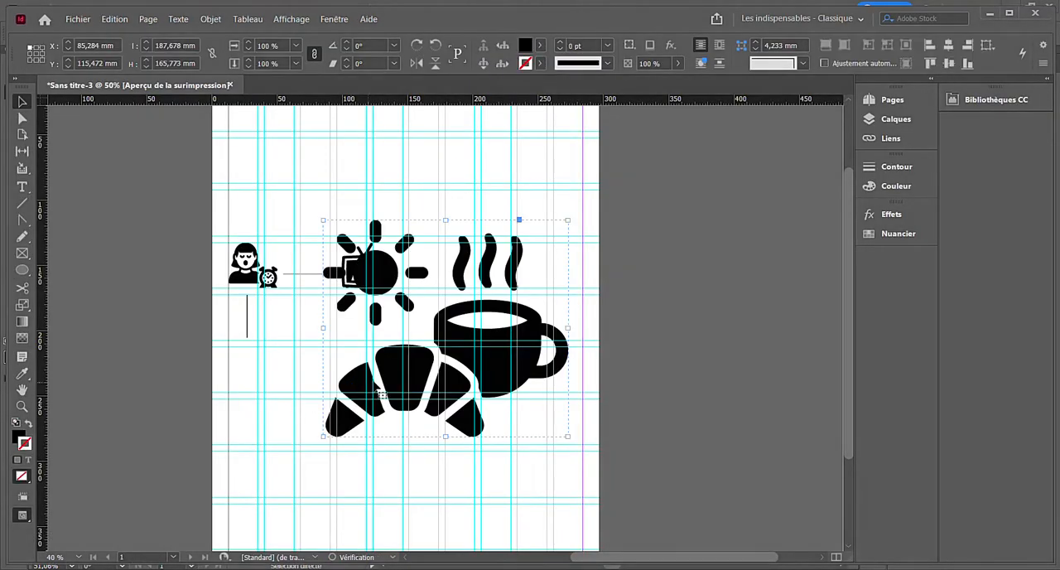
left_click_drag(445, 436, 247, 383)
left_click(323, 377)
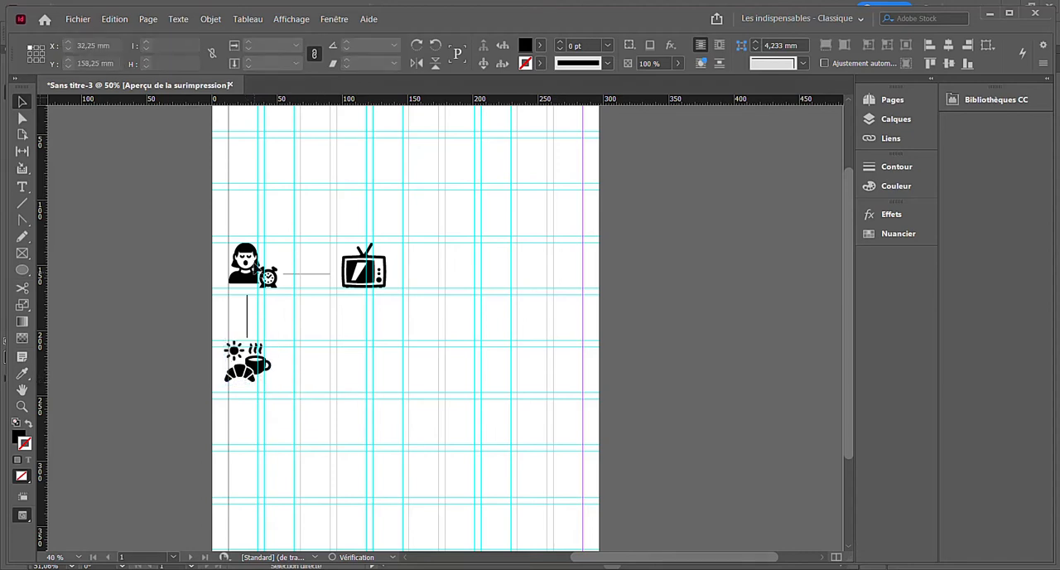
- Set the stroke weight of the horizontal line between the waking woman and the television to 2 pt
left_click(308, 275)
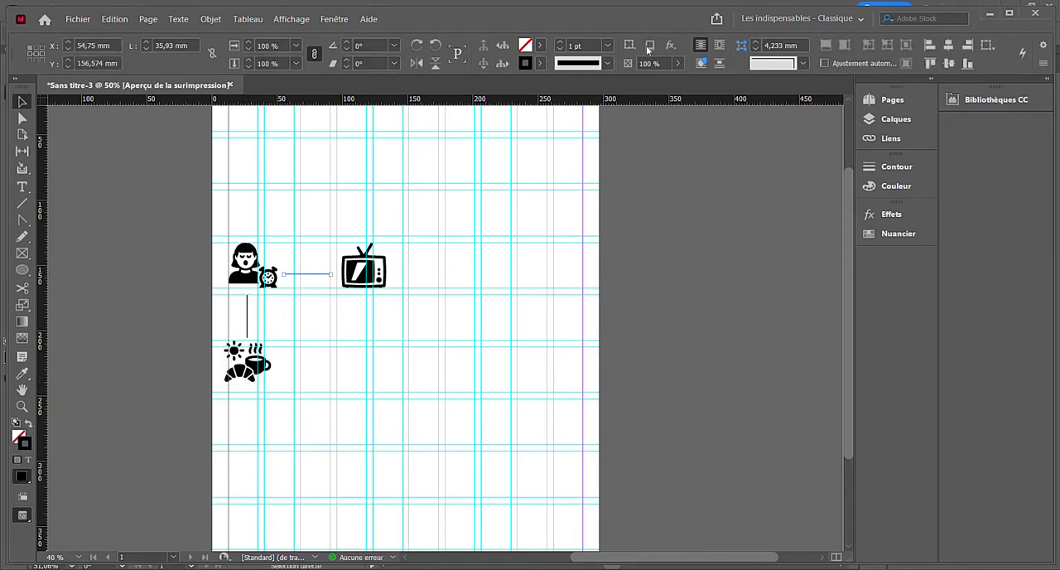
left_click(560, 42)
left_click(471, 279)
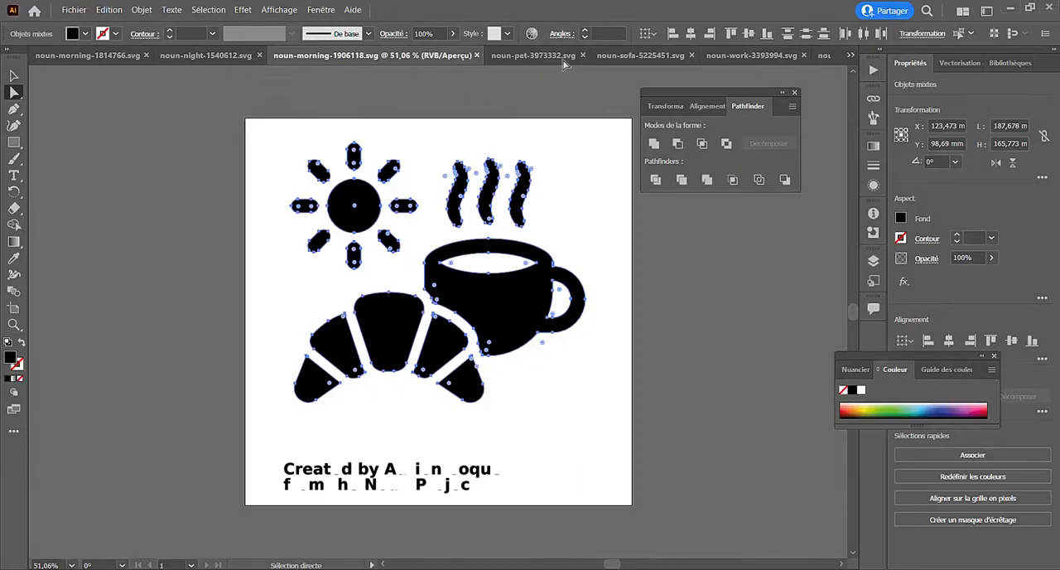
- In Illustrator, copy the tiger with laptop icon from noun-work-3393994.svg without its credit text
left_click(562, 56)
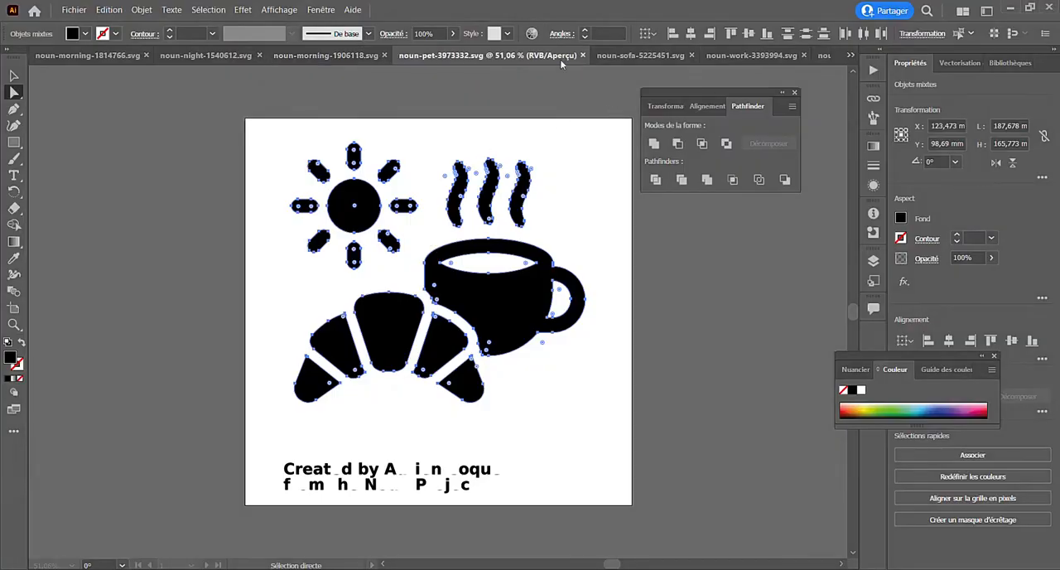
left_click(634, 55)
left_click(770, 56)
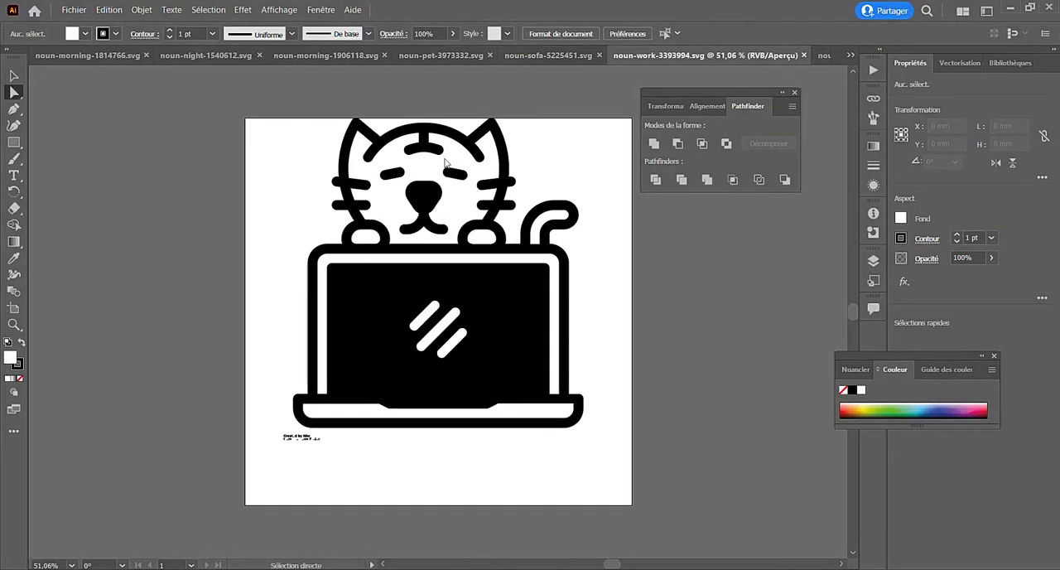
left_click_drag(279, 120, 598, 434)
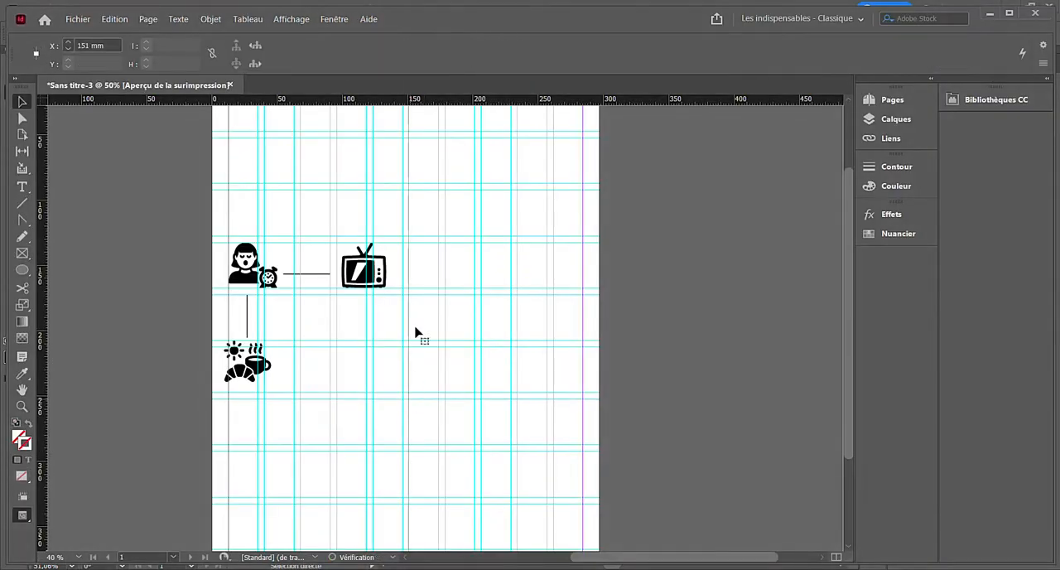
- Paste the tiger icon into the InDesign page, scale it down to about 37 mm wide, and move the television near the right margin
key("ctrl+v")
left_click_drag(446, 453, 431, 250)
left_click_drag(455, 240, 383, 340)
left_click_drag(365, 269, 556, 312)
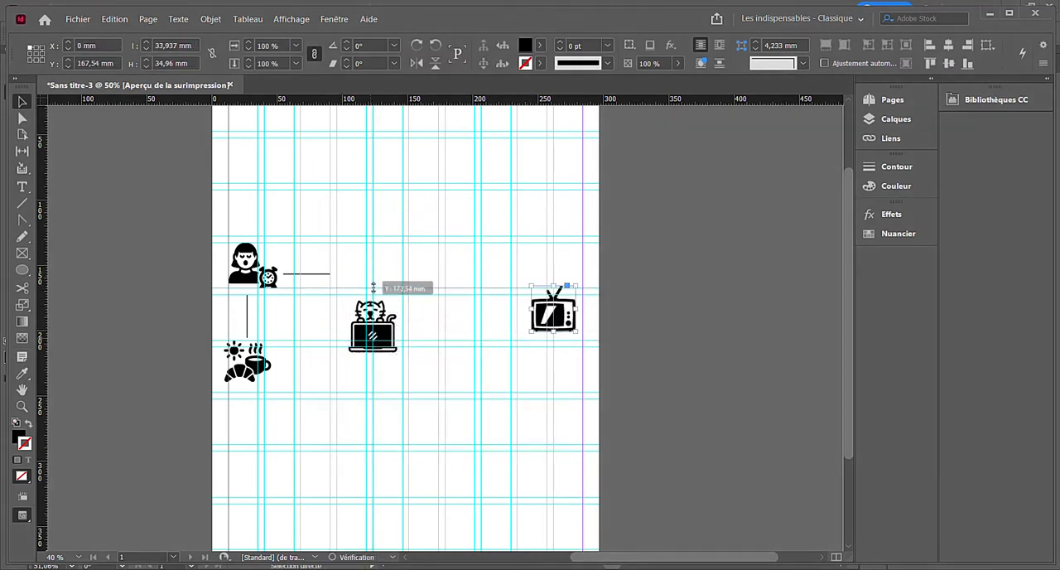
- Place the tiger icon at the end of the horizontal line, level with the waking woman, and scale it to about 33 mm wide
left_click_drag(379, 322, 374, 280)
left_click(426, 274)
left_click(360, 282)
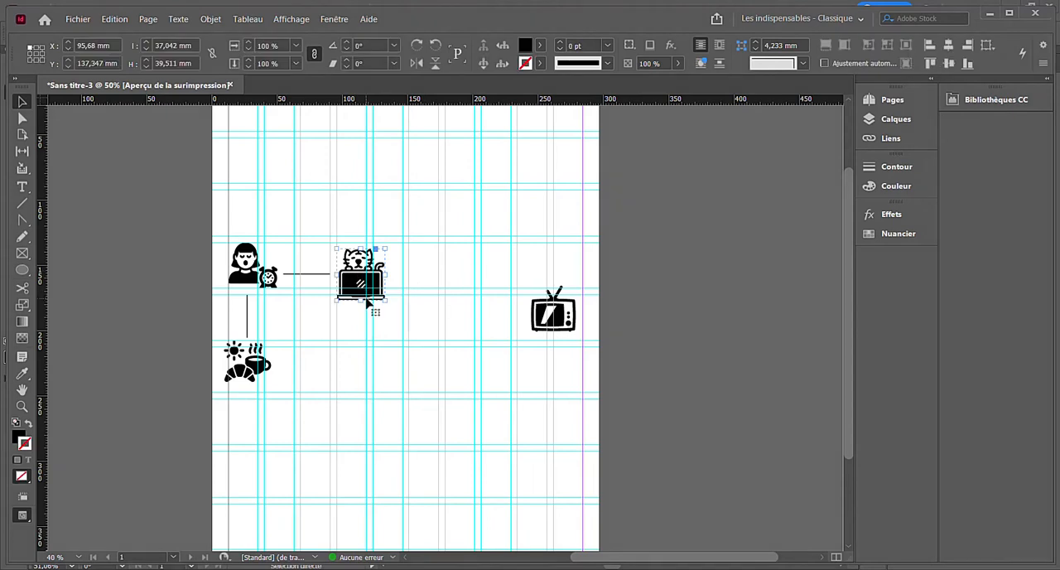
left_click_drag(360, 284, 361, 288)
mouse_move(360, 248)
left_mouse_down()
mouse_move(260, 265)
mouse_move(377, 265)
mouse_move(364, 264)
left_mouse_up()
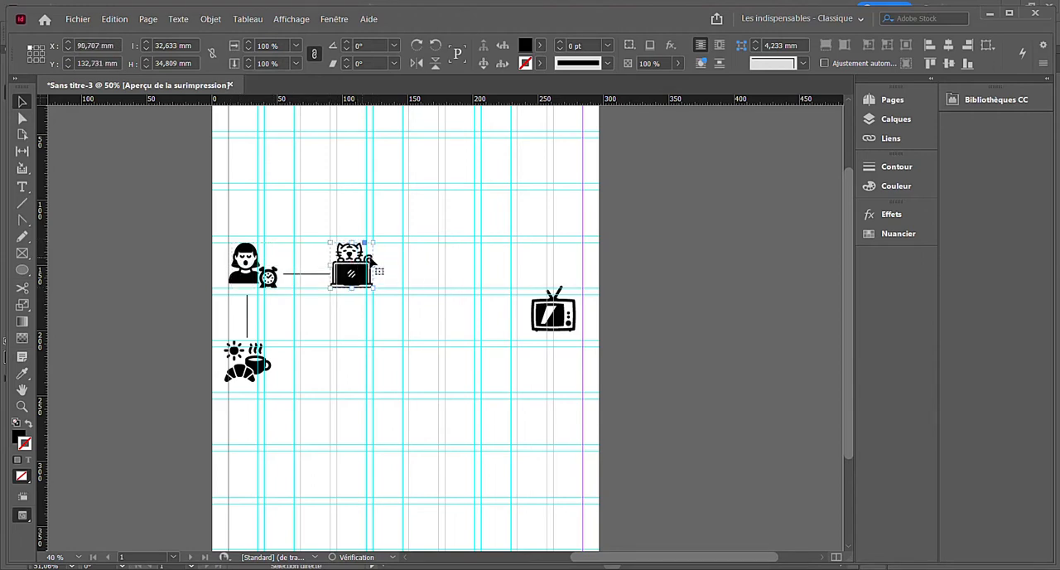
- Duplicate the horizontal connecting line and place the copy on the other side of the tiger icon at the same height
left_click(322, 274)
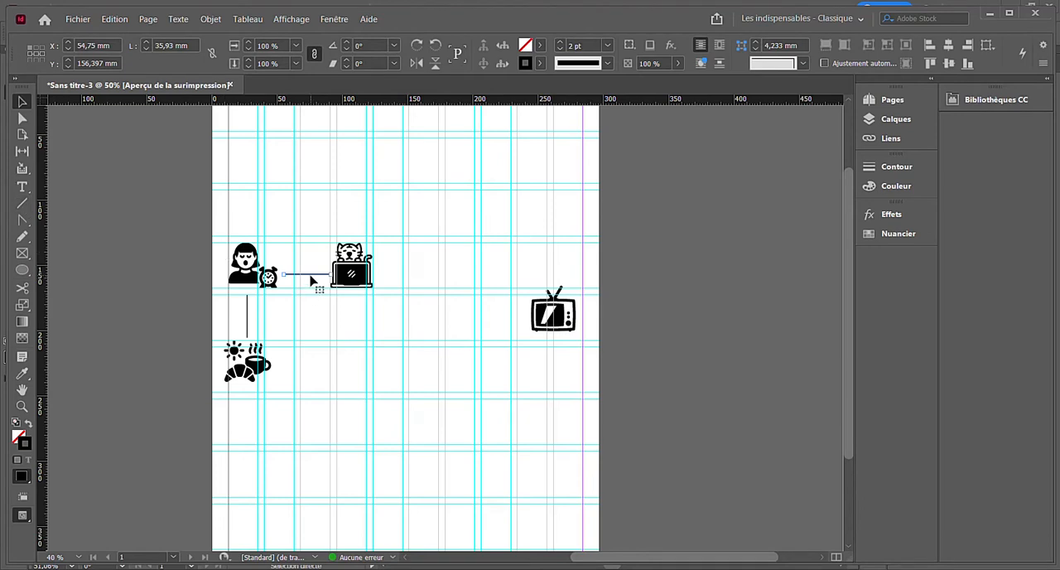
key("ctrl+v")
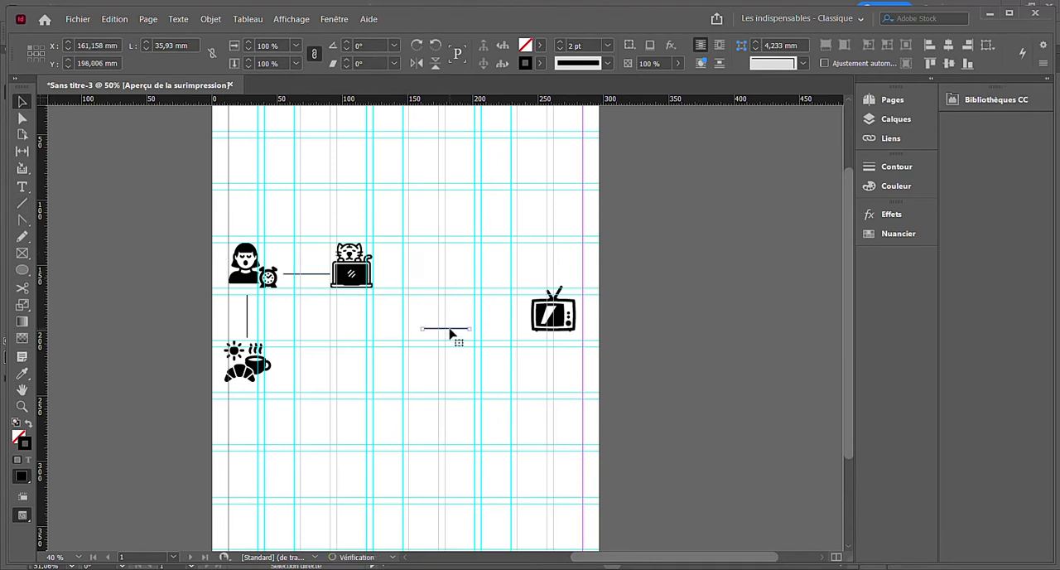
left_click_drag(452, 332, 402, 274)
left_click(470, 298)
left_click(418, 303)
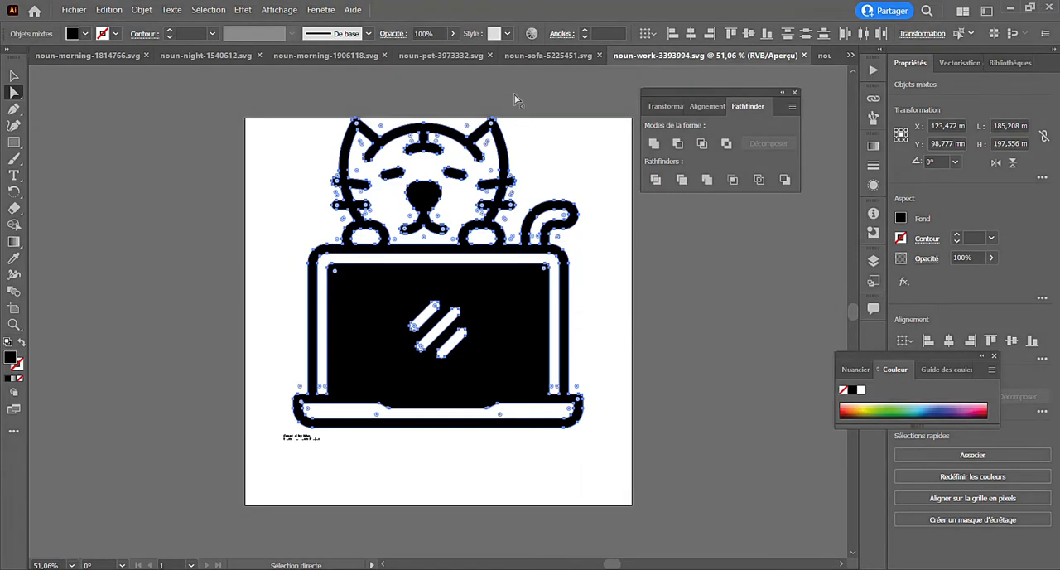
- In Illustrator, copy the woman walking a dog from noun-pet-3973332.svg without its credit text, and return to InDesign
left_click(547, 54)
left_click(441, 55)
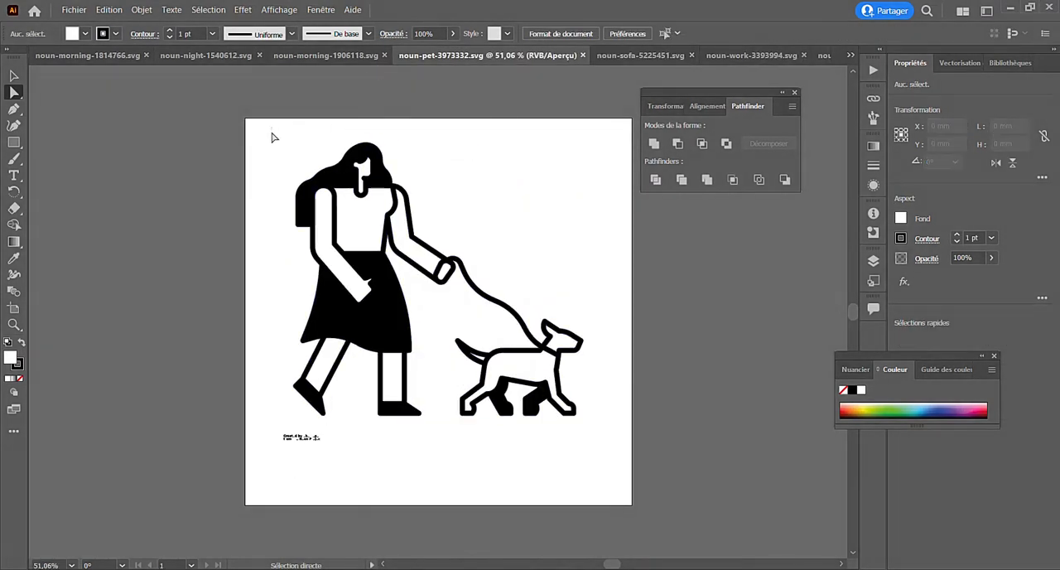
left_click_drag(271, 127, 568, 443)
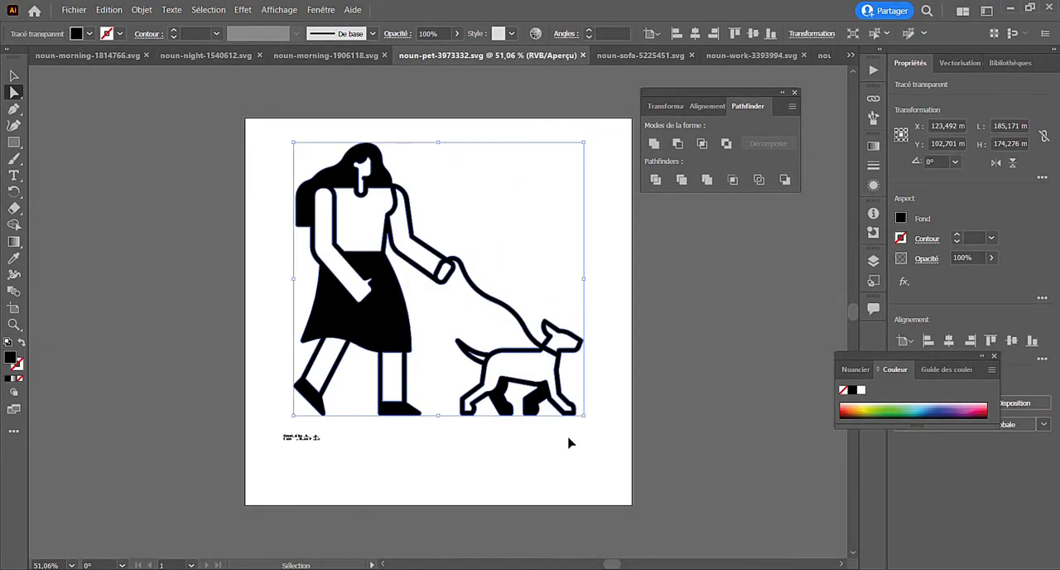
key("alt+Tab")
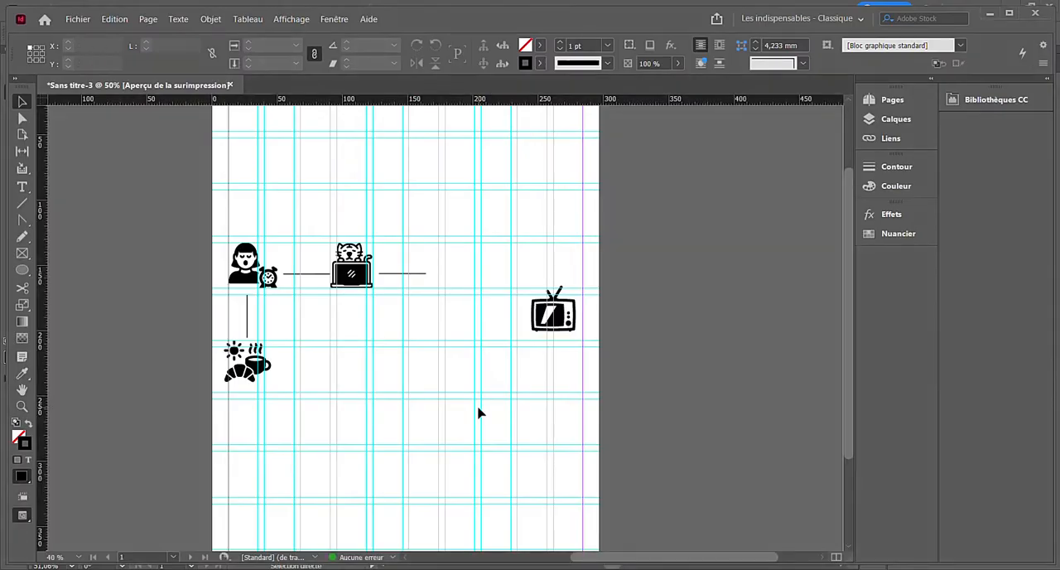
- Paste the dog-walking icon, scale it to about 37 mm wide, and place it after the second horizontal line, level with the tiger
key("ctrl+v")
left_click_drag(441, 438, 457, 288)
left_click_drag(457, 247, 458, 239)
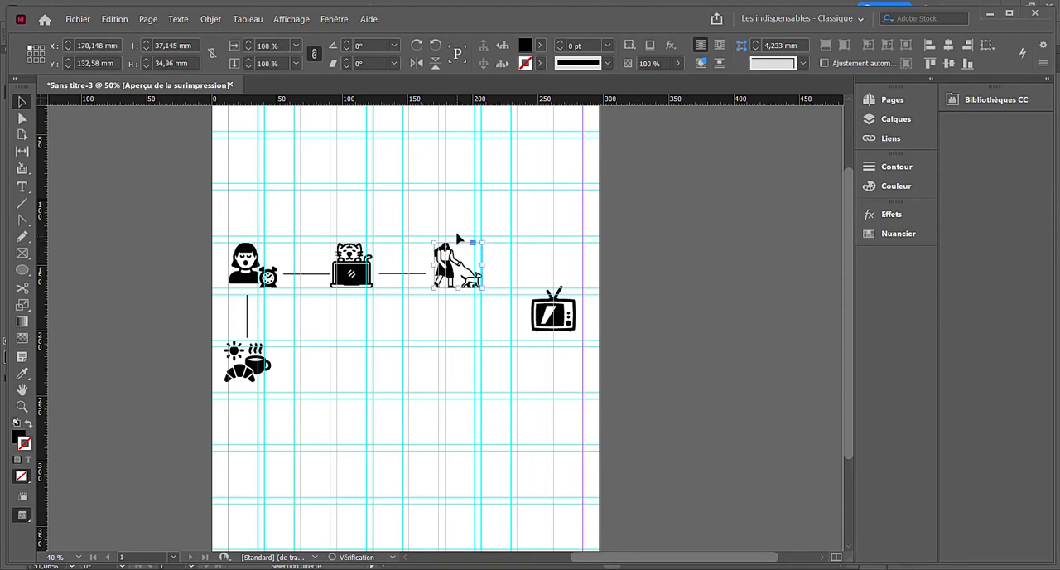
left_click(83, 224)
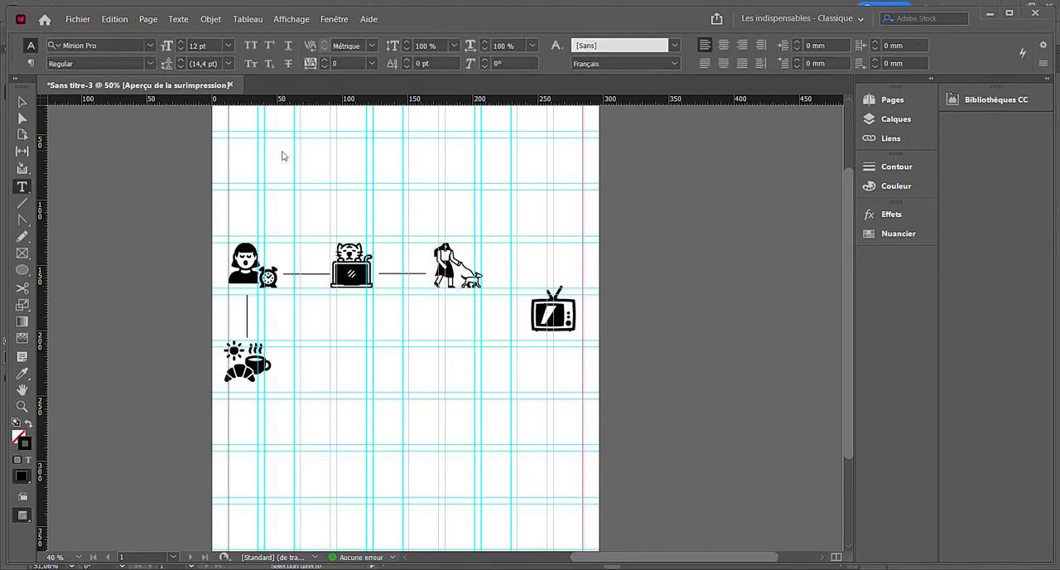
- Add the title "La Journée de" plus the woman's first name in a frame about 199 × 52 mm, in 30 pt Luggagetag Two, all caps
left_click_drag(269, 143, 533, 206)
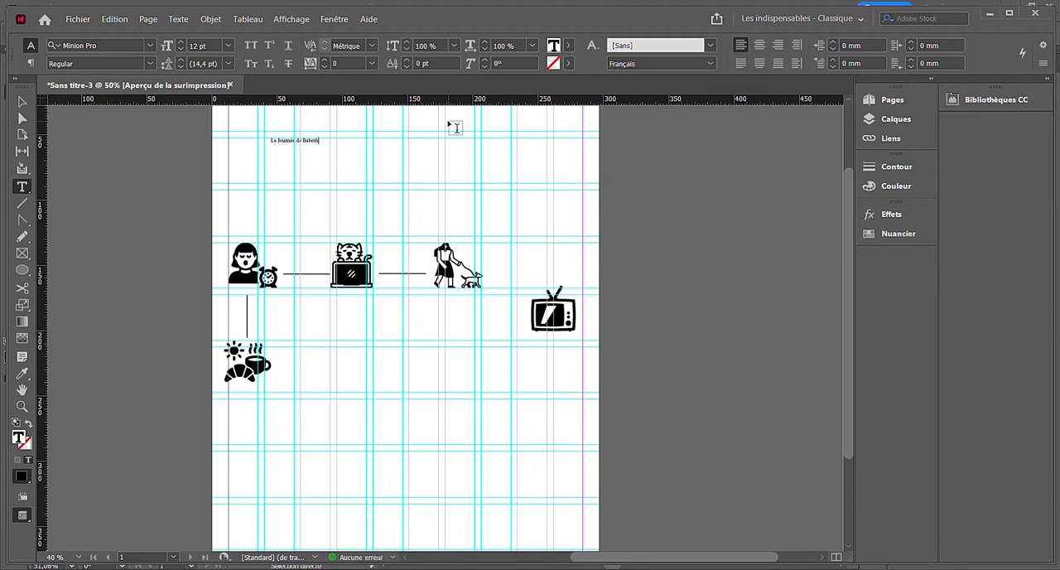
triple_click(312, 156)
left_click(229, 45)
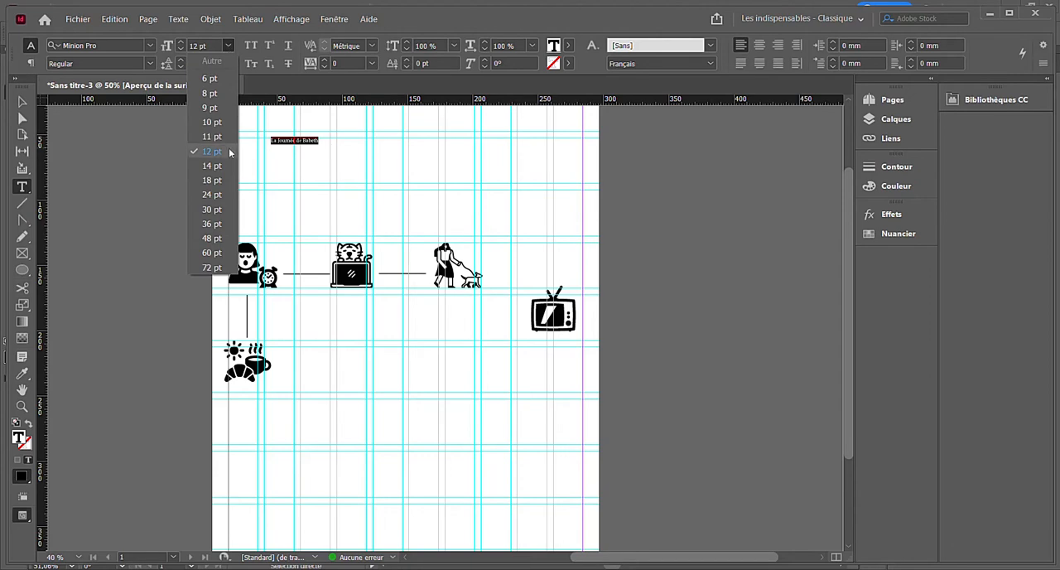
left_click(213, 209)
left_click(150, 46)
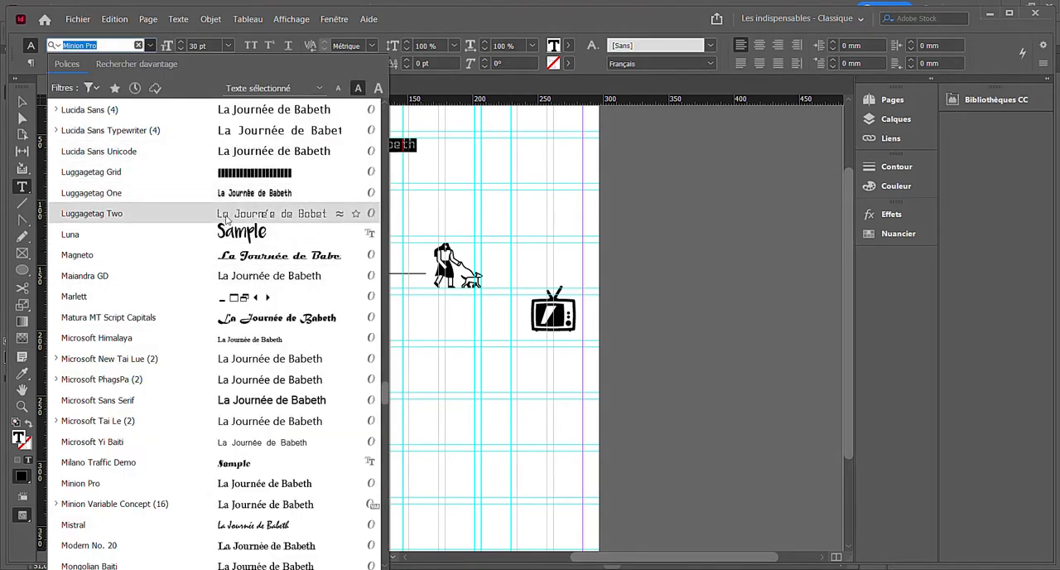
left_click(226, 217)
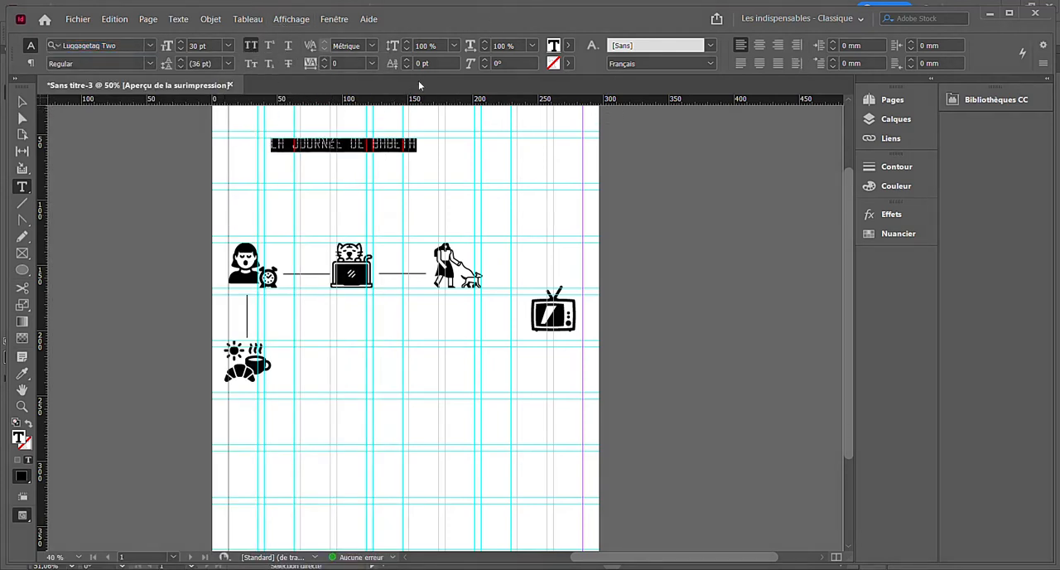
- Choose the Les indispensables - Classique workspace
left_click(859, 21)
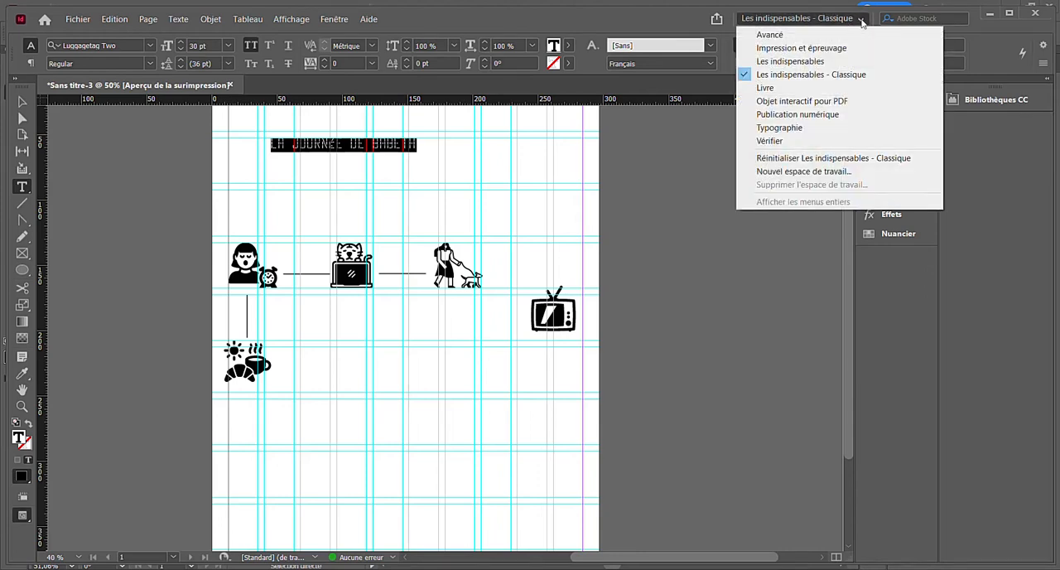
left_click(859, 76)
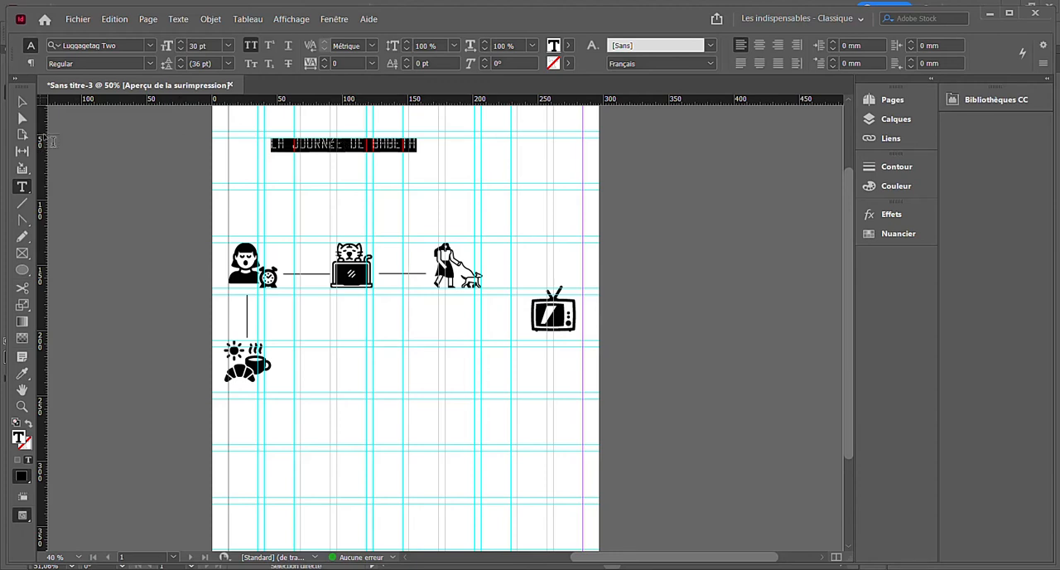
- Enlarge the title text to 56.7 pt together with its frame, making the frame about 218 × 37 mm
left_click(22, 101)
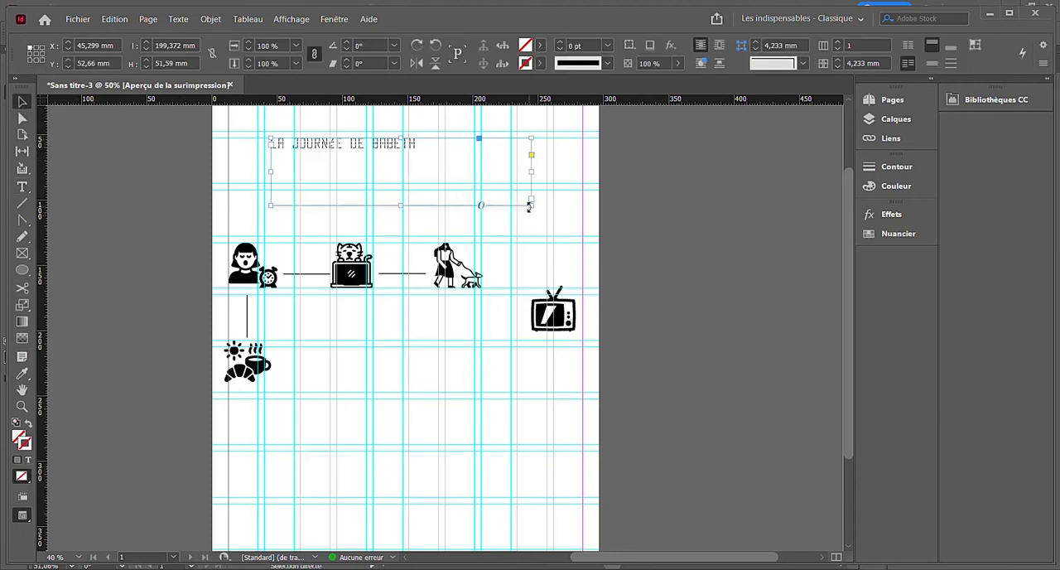
left_click_drag(530, 207, 494, 191)
triple_click(434, 152)
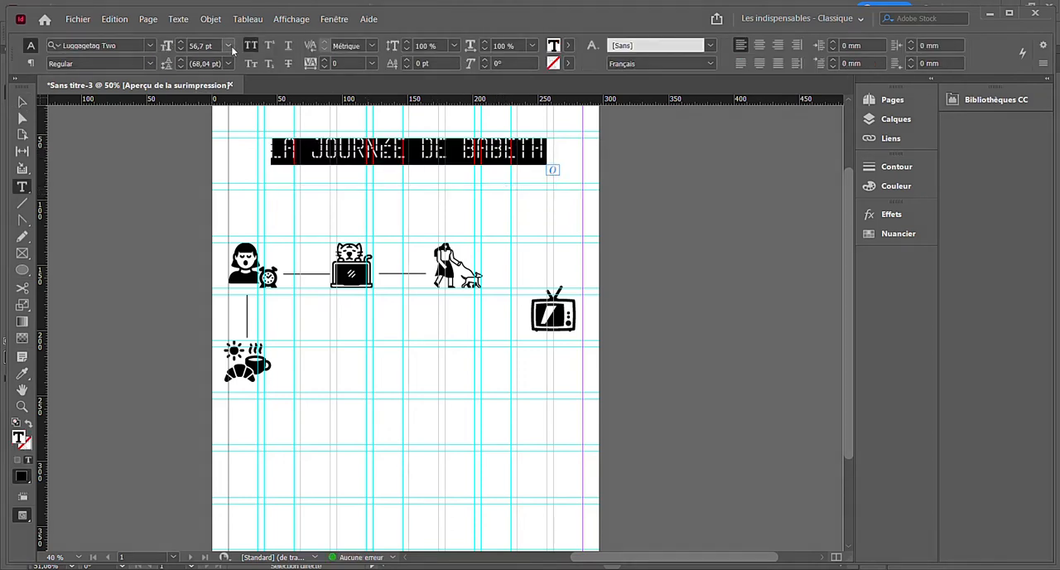
left_click(348, 145)
left_click(23, 102)
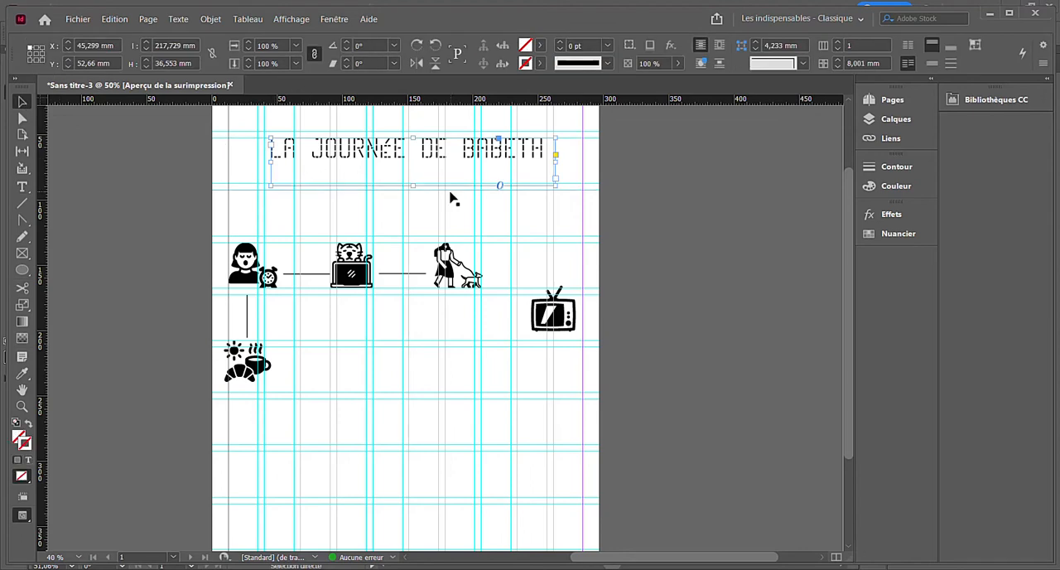
- Resize the title frame to about 239 × 40 mm and move it to about X 27 mm, Y 59 mm
left_click_drag(552, 184, 470, 159)
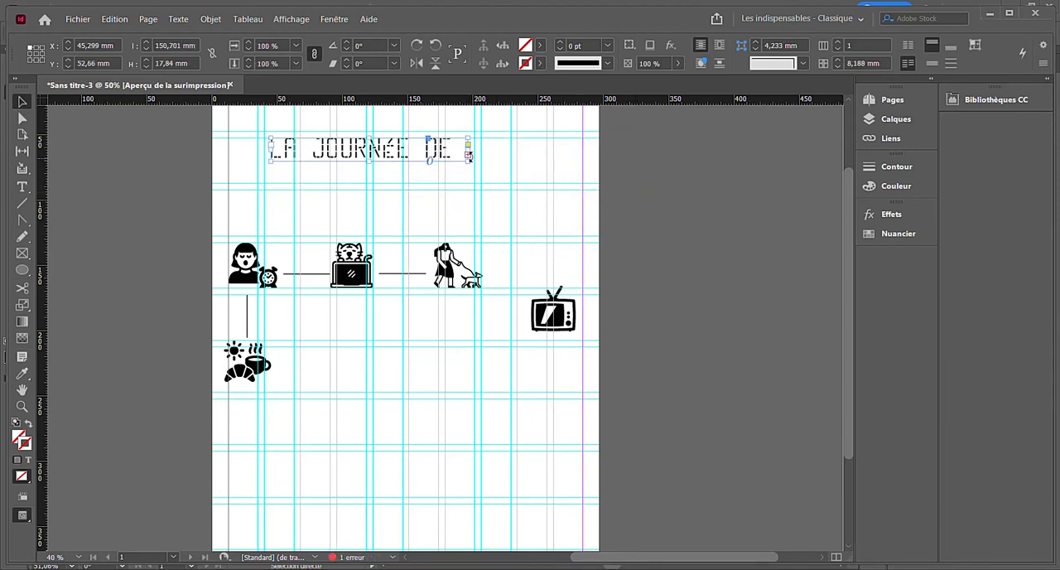
left_click(467, 155)
left_click_drag(468, 162, 584, 188)
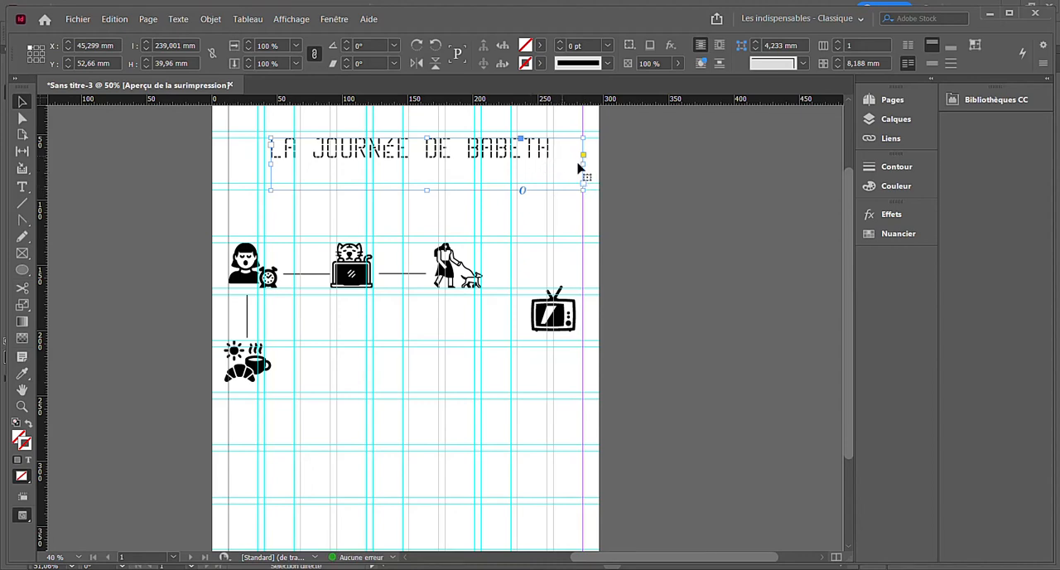
left_click_drag(477, 147, 454, 155)
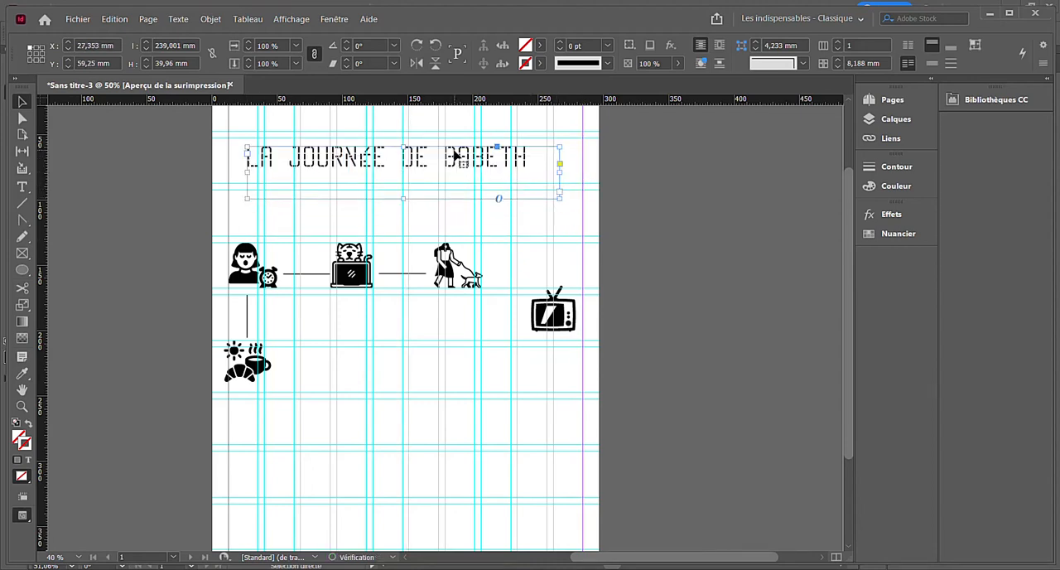
- Centre the title text in its frame and replace the accented É in "JOURNÉE" with a plain E
triple_click(456, 154)
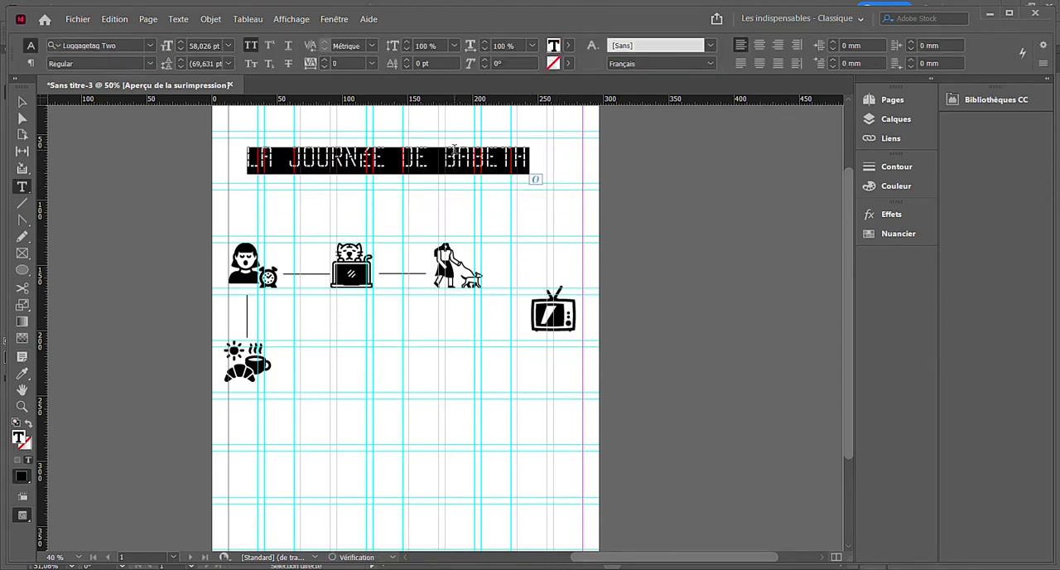
left_click(759, 45)
left_click(389, 157)
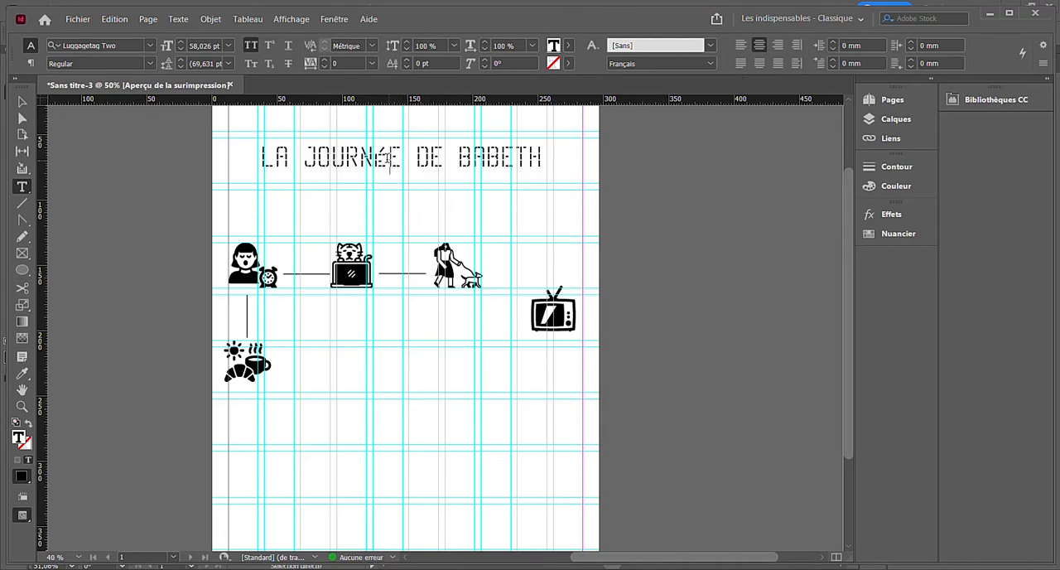
key("BackSpace")
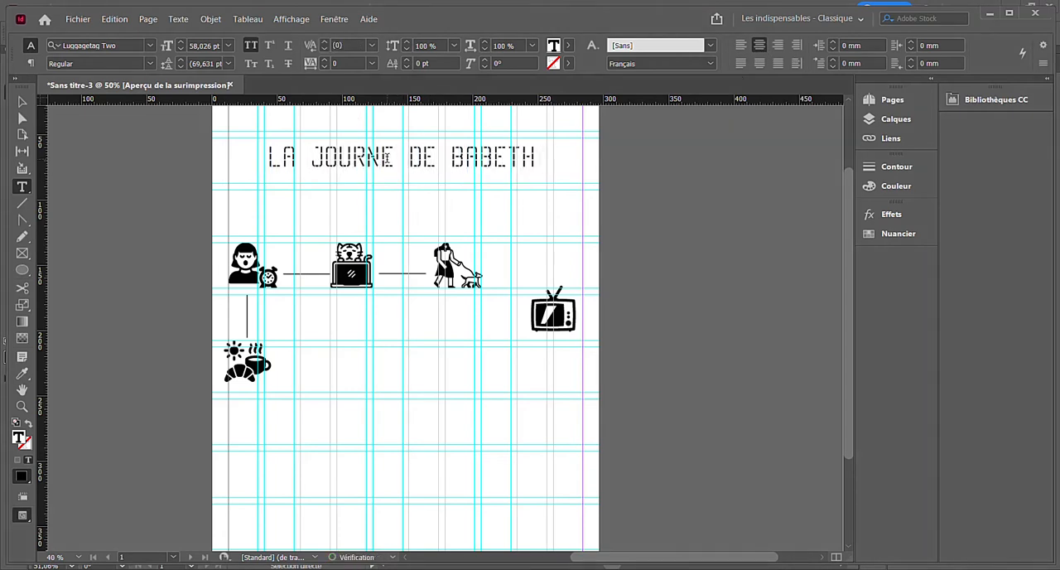
type("E")
left_click(21, 103)
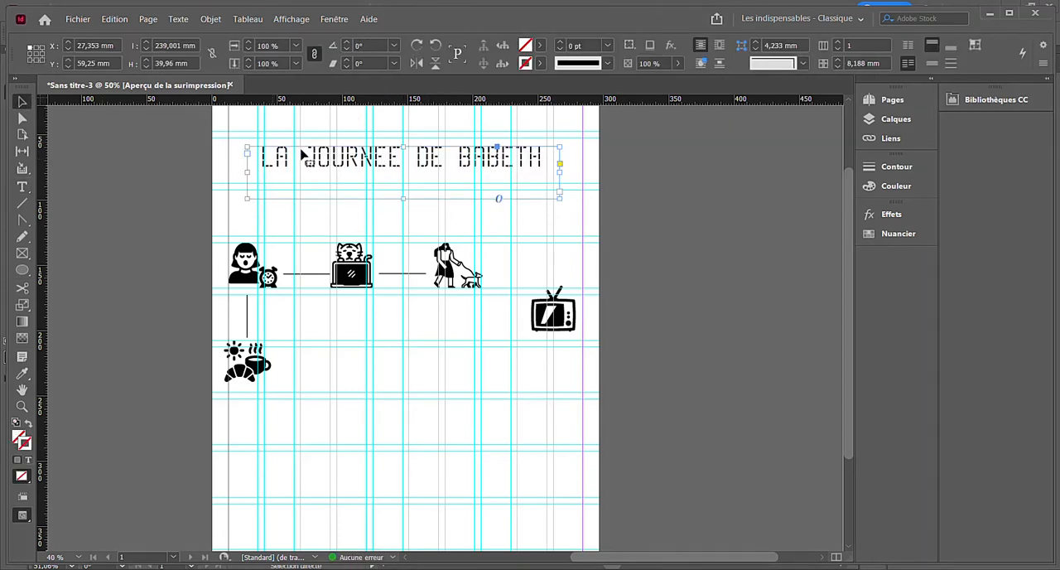
- Move the title to the foot of the page at about X 35 mm, Y 372 mm, and reduce its frame to about 226 × 35 mm
left_click_drag(414, 166, 416, 396)
scroll(418, 414, "down", 3)
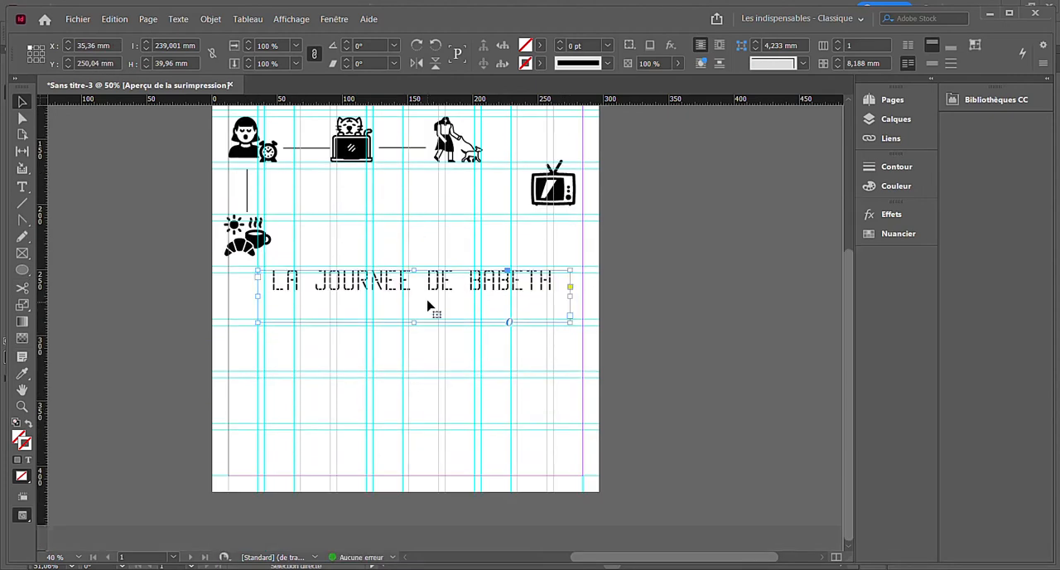
left_click_drag(428, 304, 428, 464)
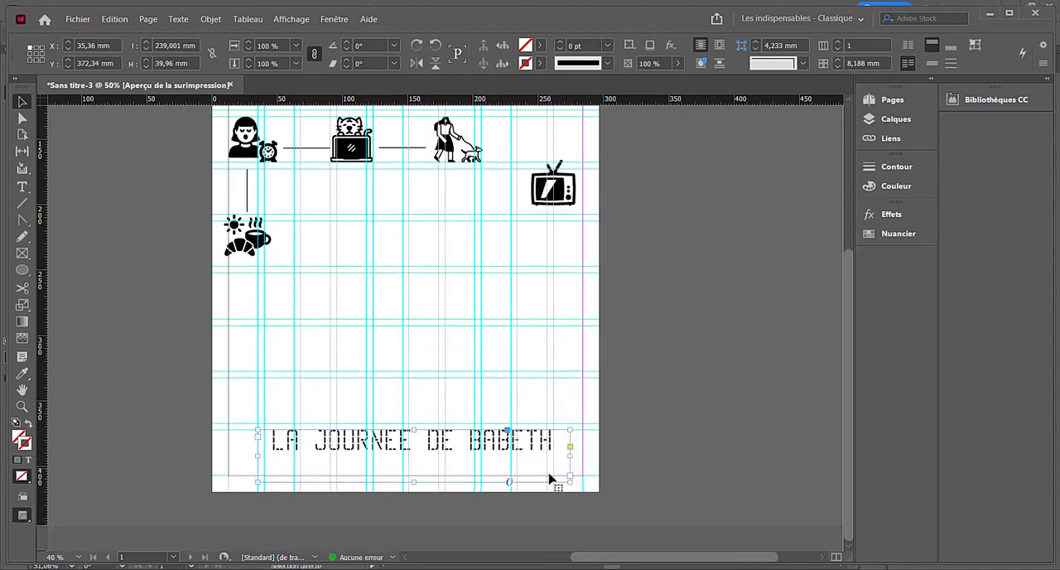
left_click_drag(568, 485, 505, 478)
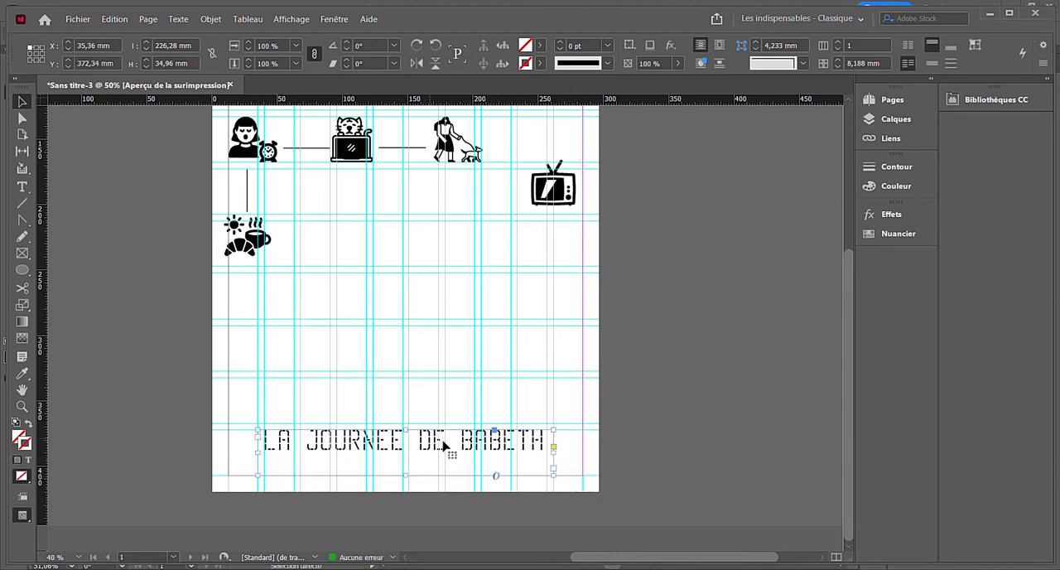
- Deselect the title, hide the guides and review the poster in full-screen presentation before returning to the layout
left_click(534, 392)
key("w")
key("shift+w")
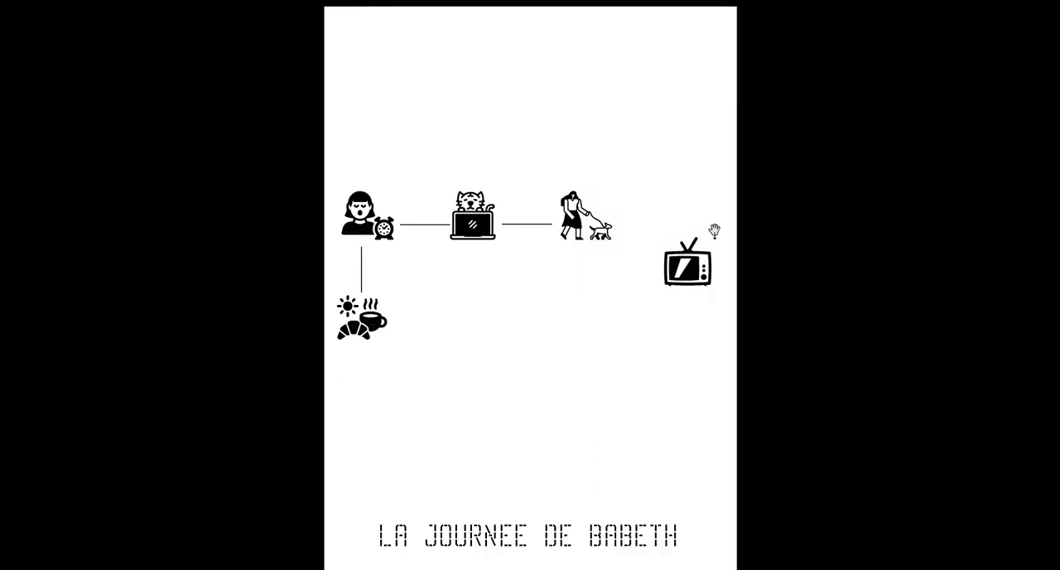
key("Escape")
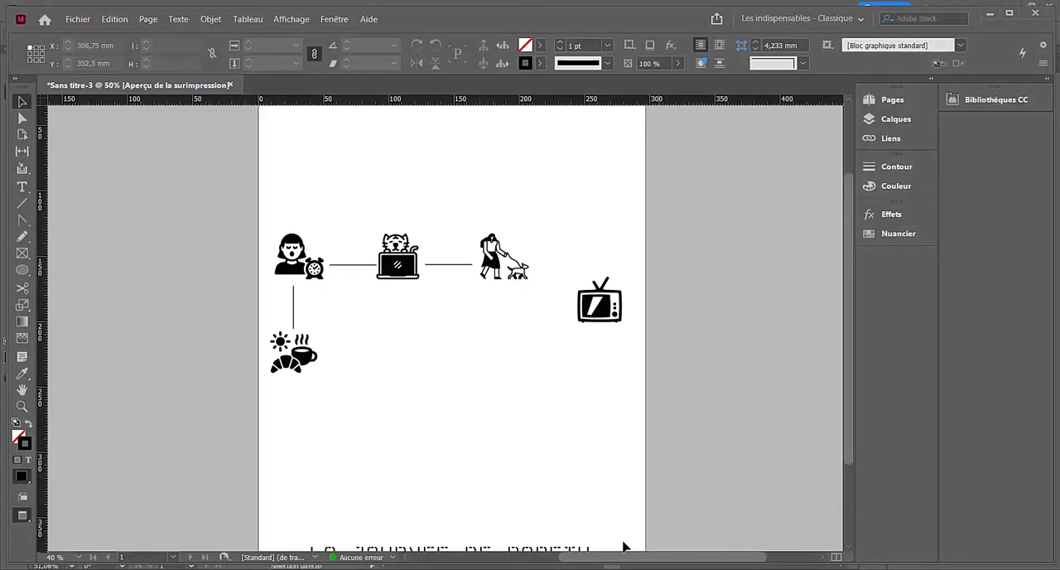
scroll(312, 330, "down", 2)
scroll(312, 330, "up", 2)
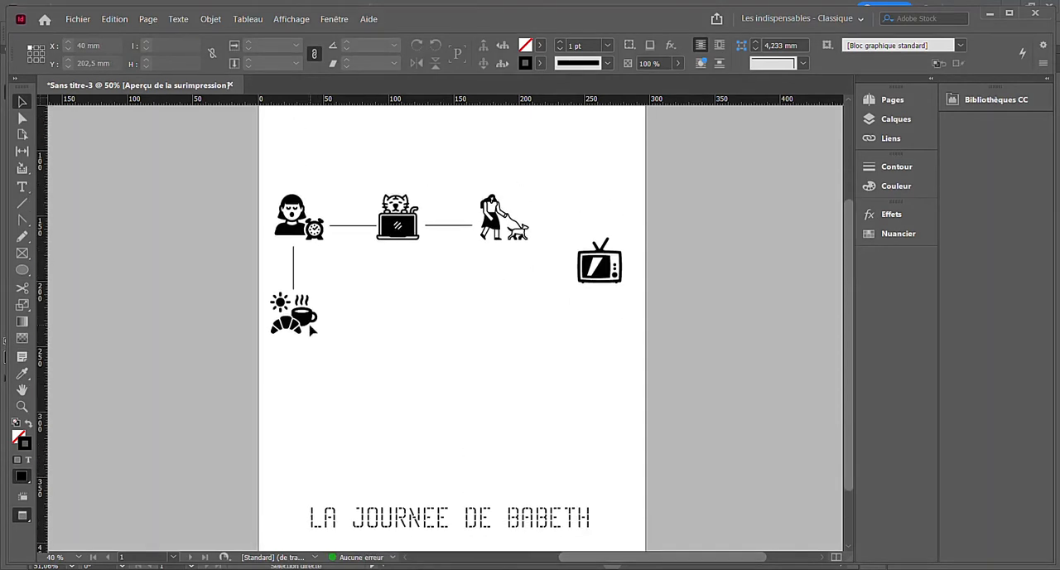
left_click(79, 19)
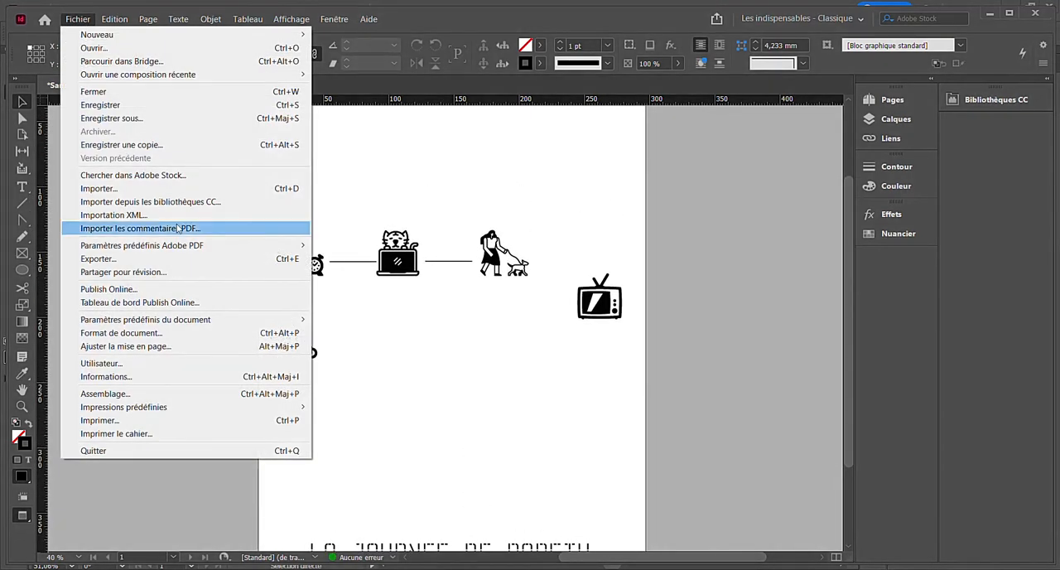
left_click(175, 259)
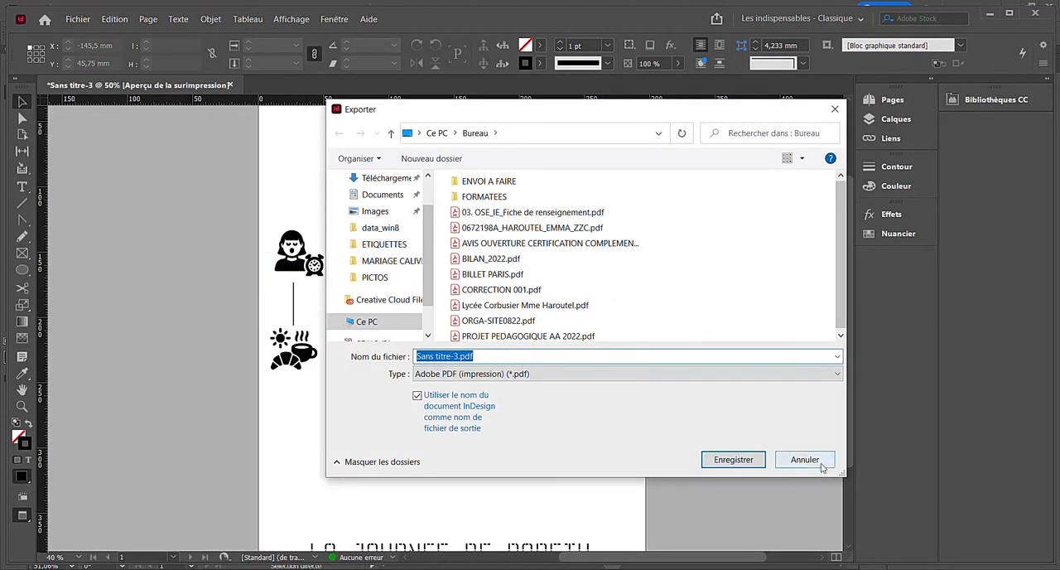
left_click(804, 460)
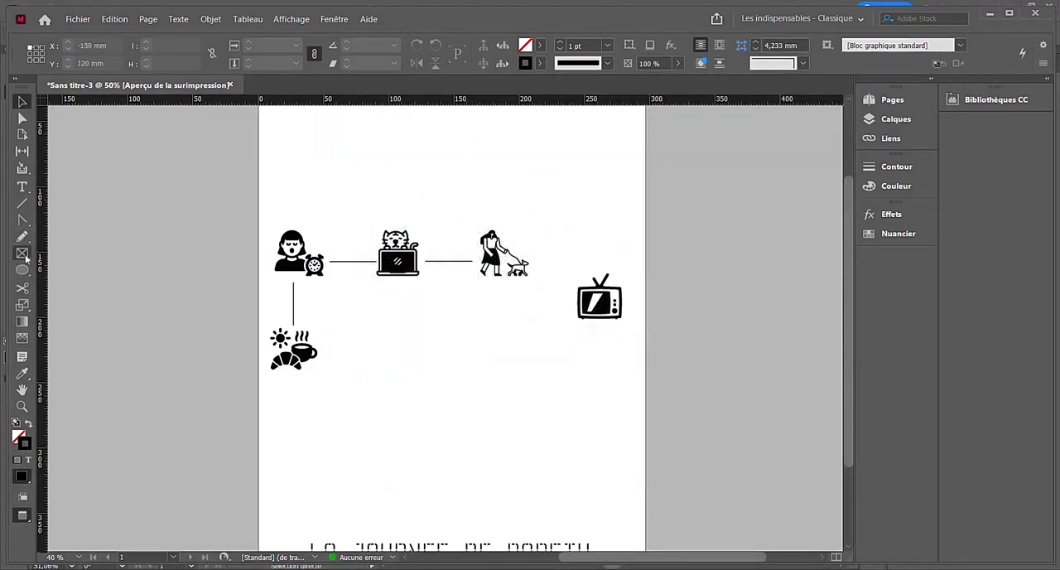
- Draw a rectangle frame of about 360 × 467 mm that covers the whole page and extends past its edges
left_click(24, 255)
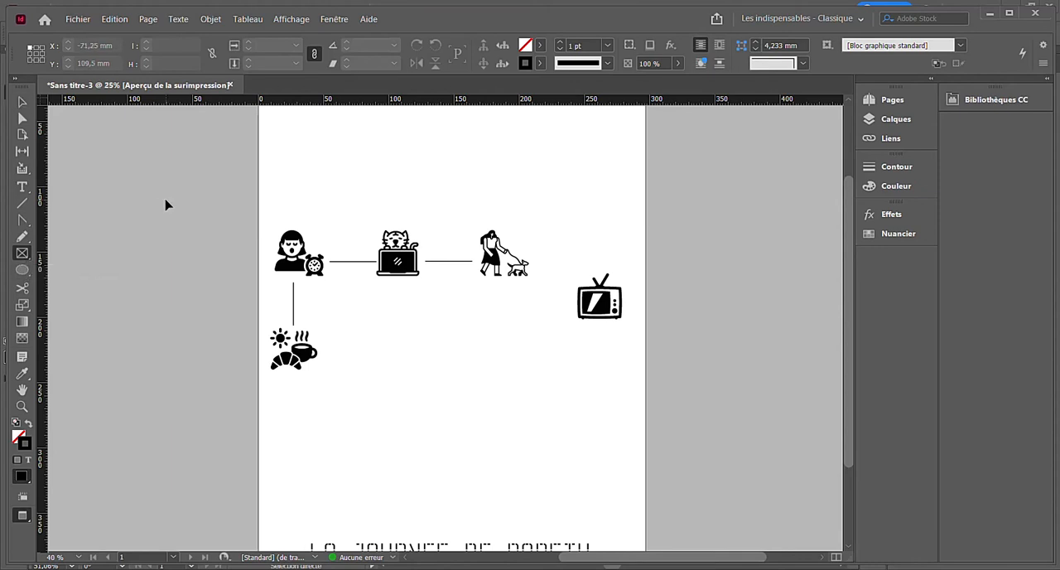
key("ctrl+minus")
left_click_drag(435, 253, 553, 409)
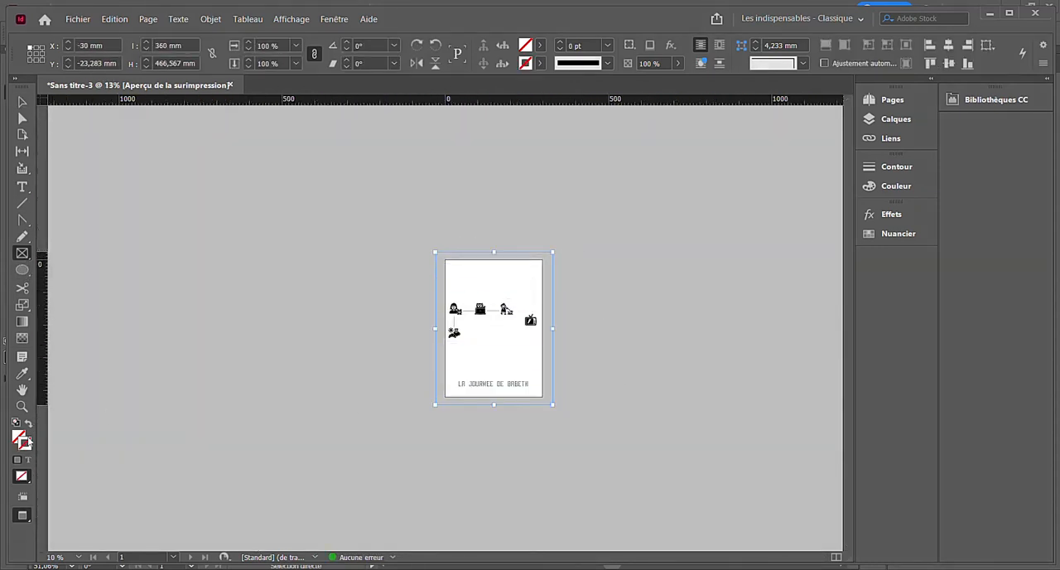
- Fill the page-covering rectangle with the yellow-green colour bbba0f
double_click(23, 438)
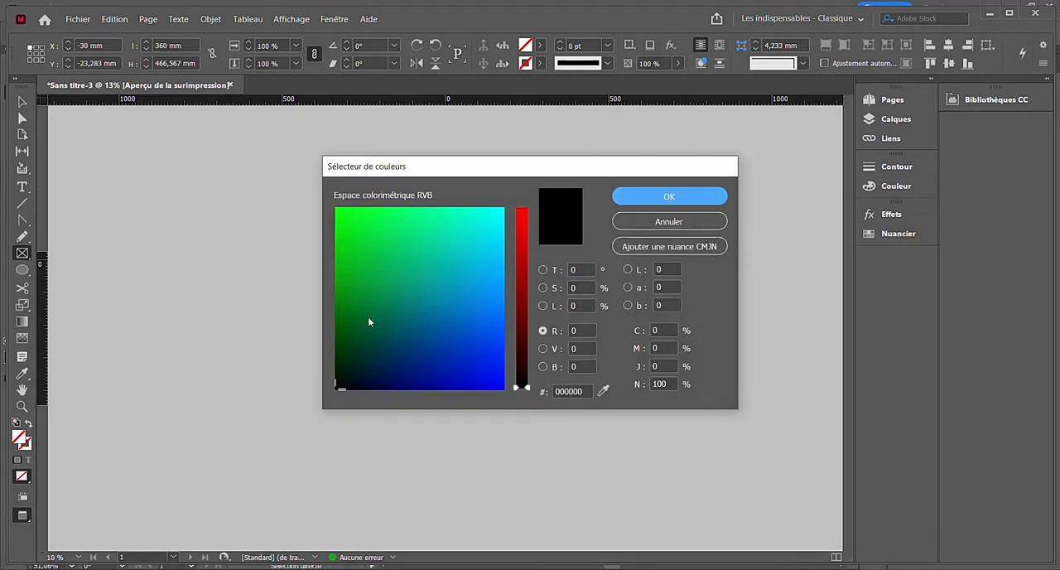
left_click(373, 260)
left_click(343, 256)
left_click(526, 257)
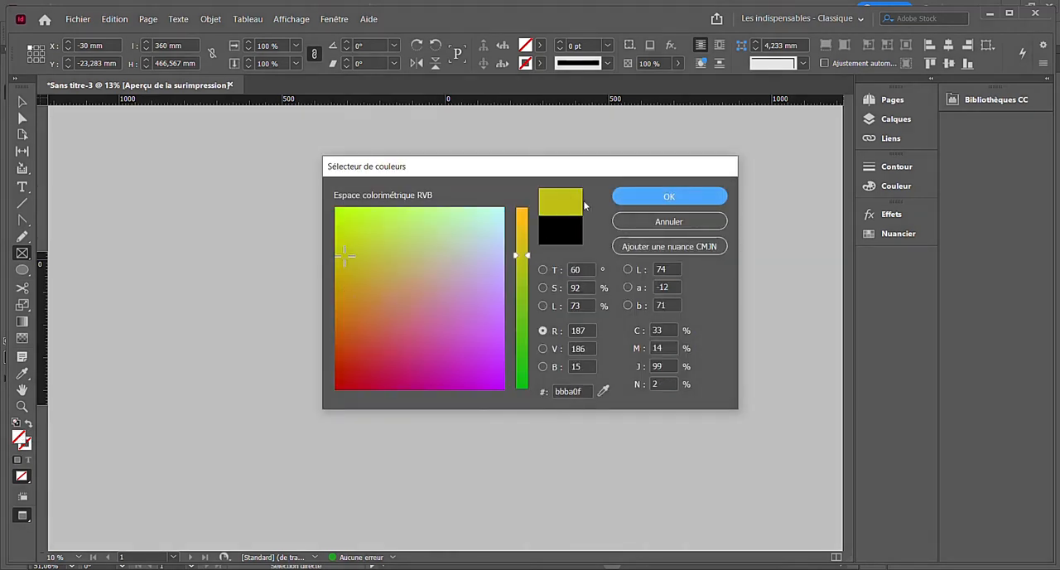
left_click(649, 195)
- Send the coloured rectangle behind the icons, lines and title, and deselect it
right_click(489, 310)
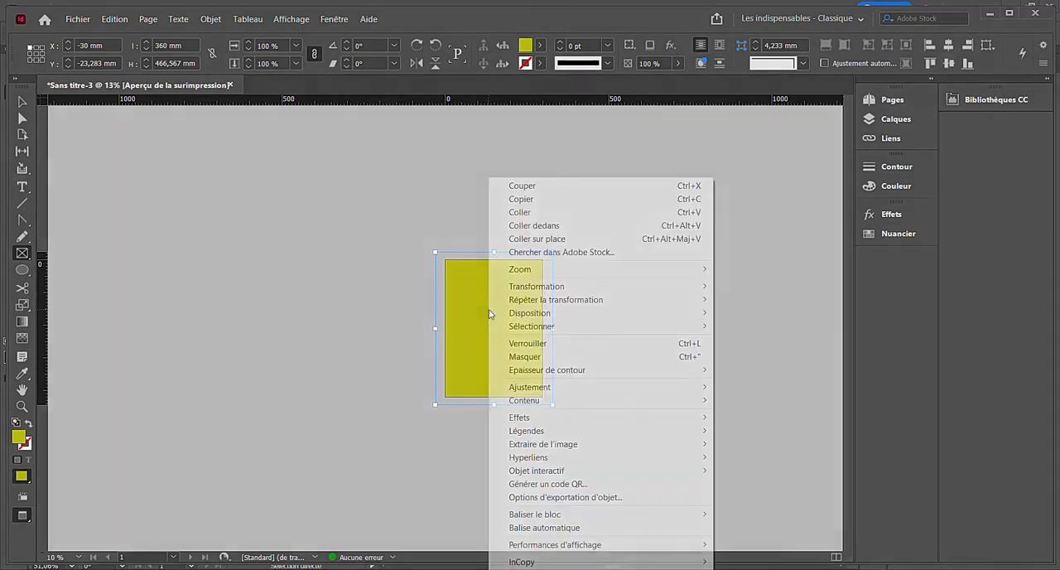
mouse_move(576, 315)
left_click(739, 325)
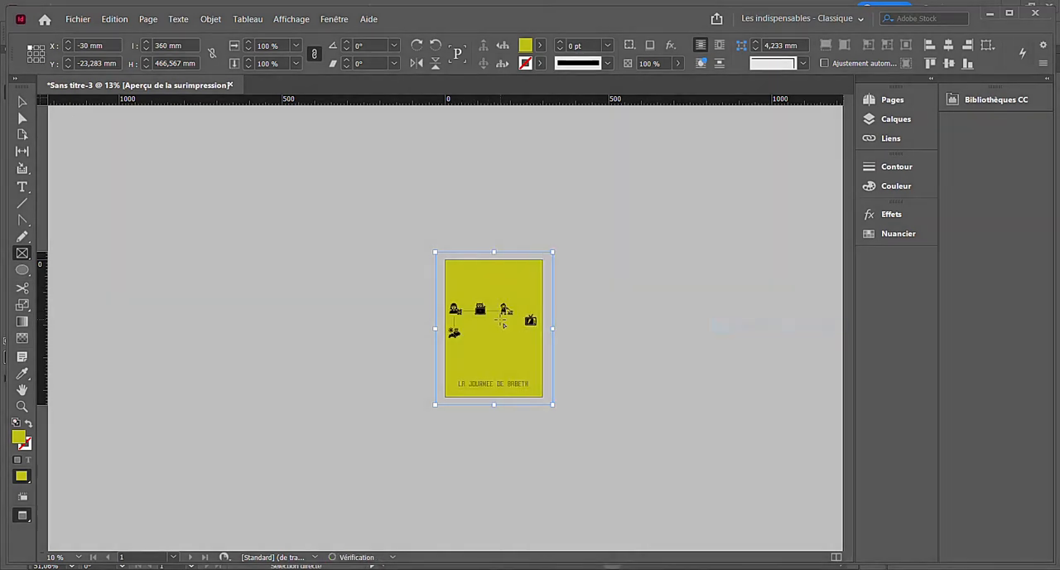
key("ctrl+equal")
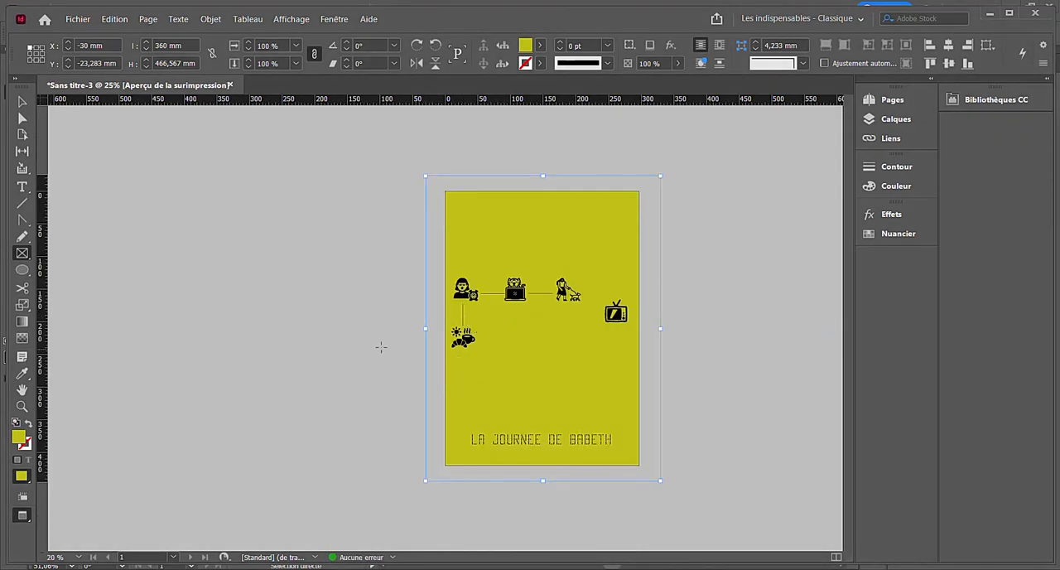
key("v")
left_click(321, 234)
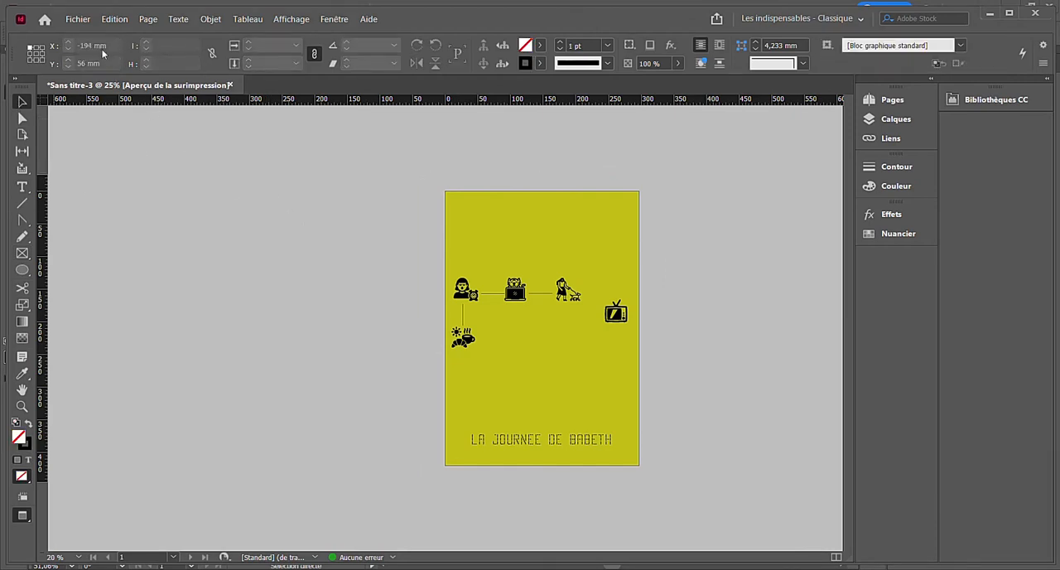
- Export the poster to the Bureau folder as an Adobe PDF (impression) named "JOURNEE MARRAINE-" plus the first name
key("ctrl+e")
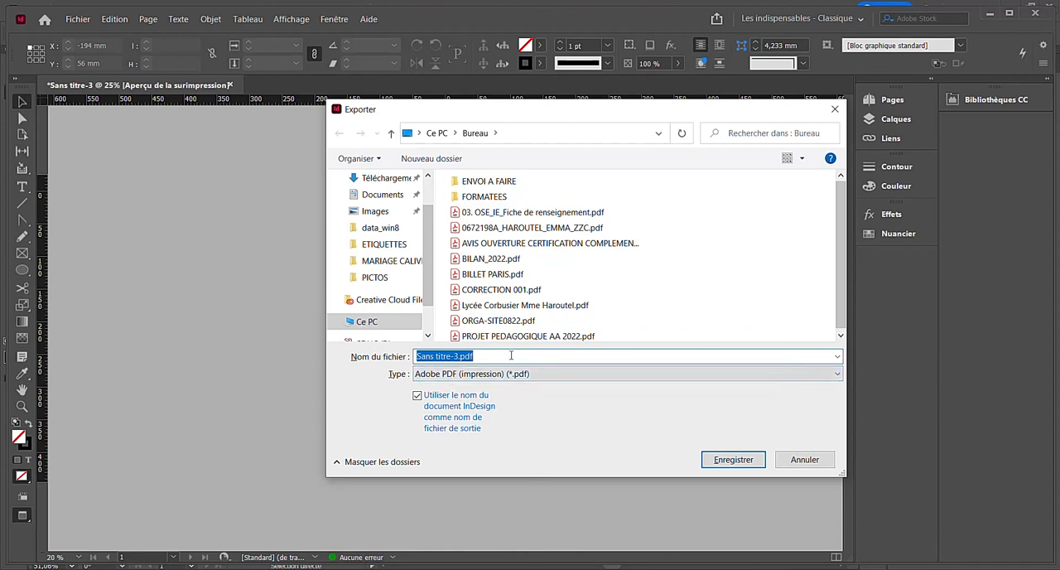
type("JOURNEE MARRAINE-EMMA")
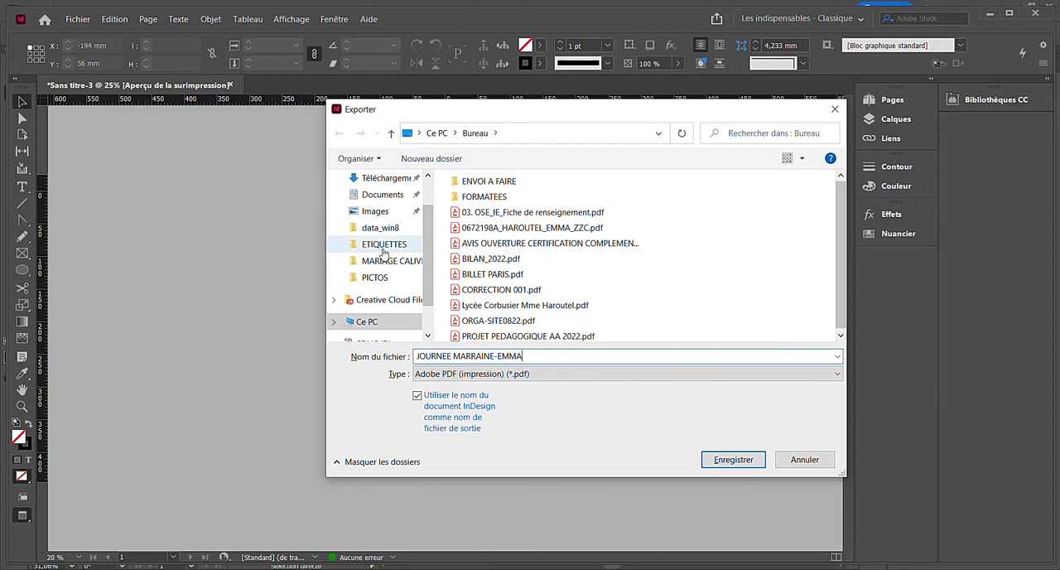
scroll(356, 240, "up", 1)
left_click(374, 205)
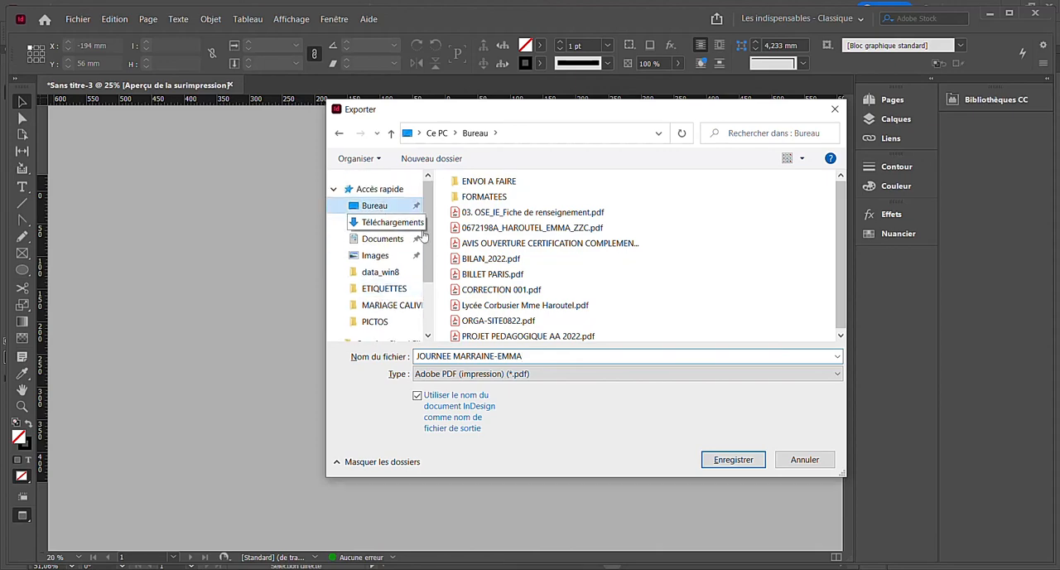
left_click(725, 454)
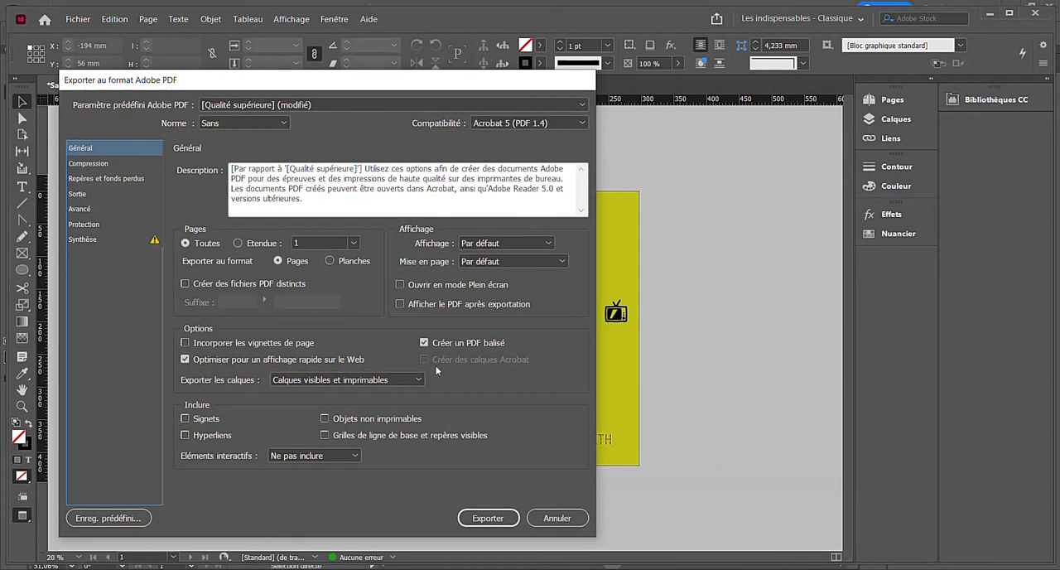
left_click(505, 523)
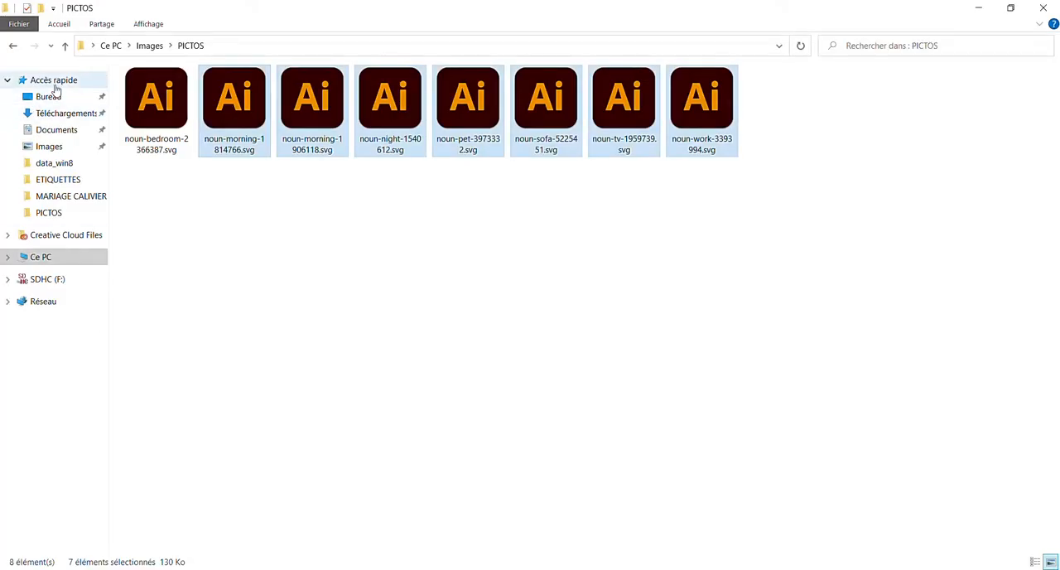
- Open the exported JOURNEE MARRAINE PDF from the Bureau folder in Acrobat and check the poster in a maximized window
left_click(48, 96)
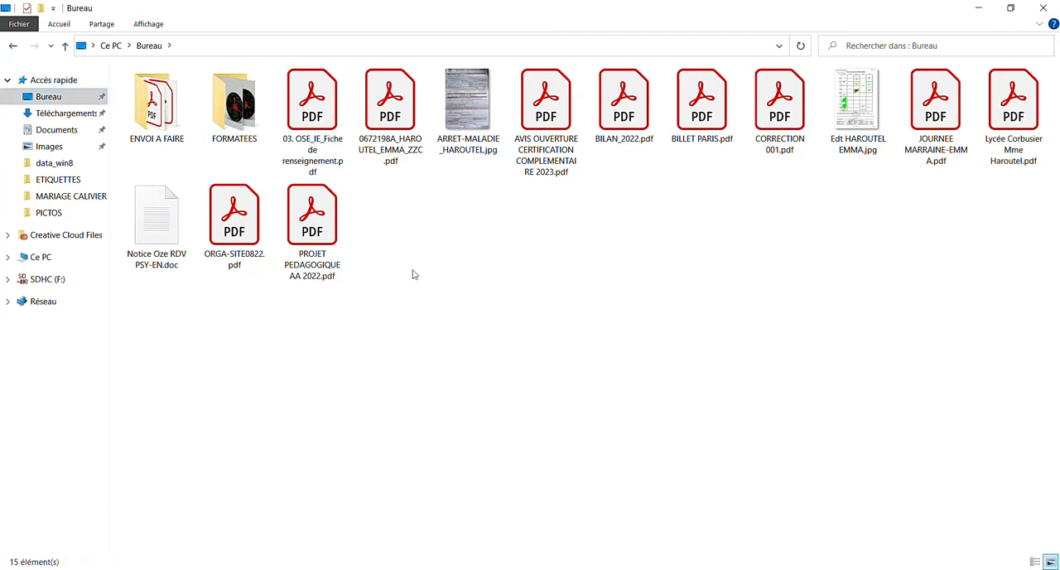
left_click(953, 111)
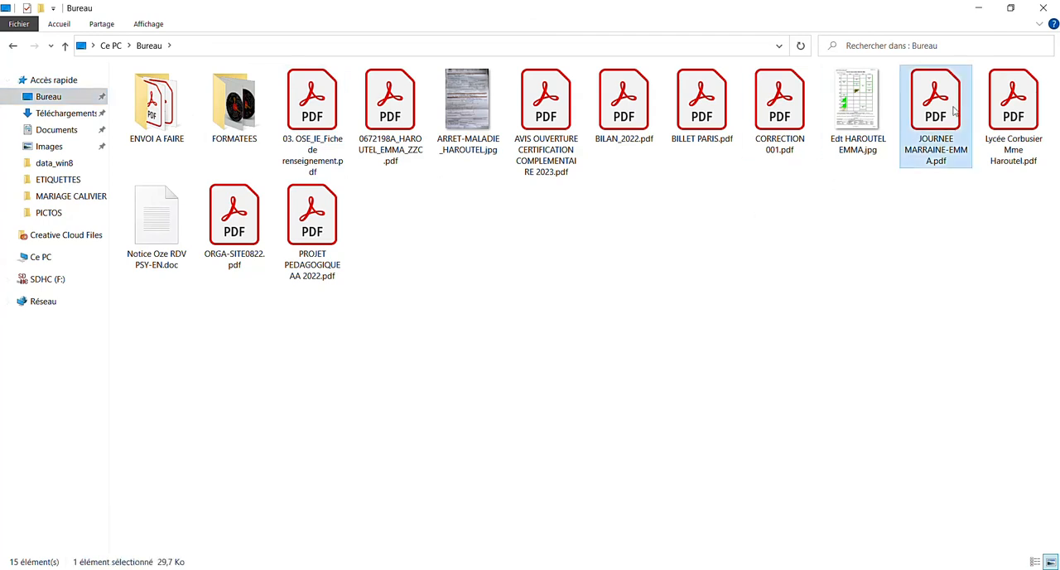
double_click(953, 111)
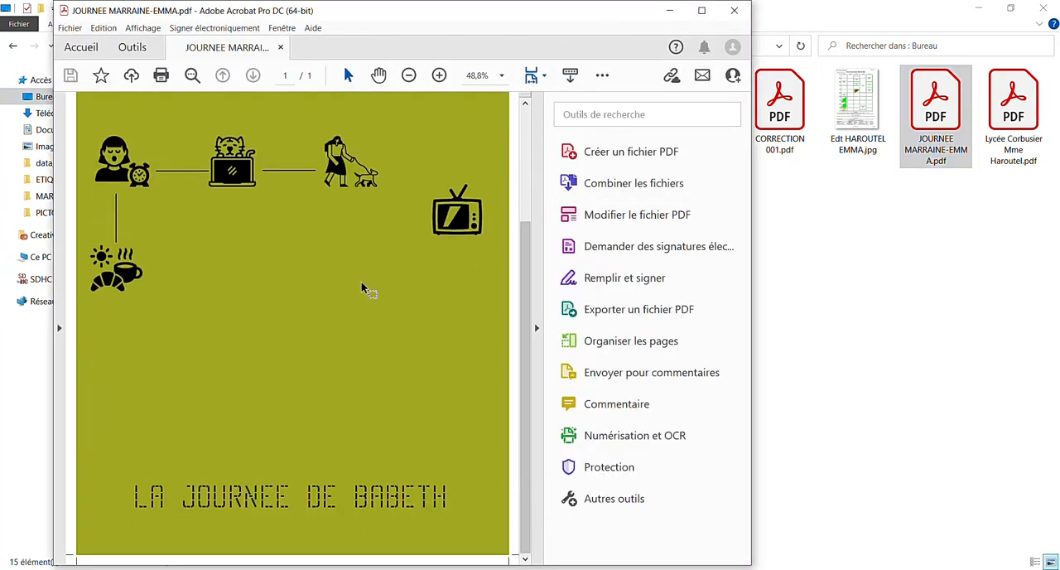
scroll(362, 284, "up", 6)
scroll(362, 269, "down", 5)
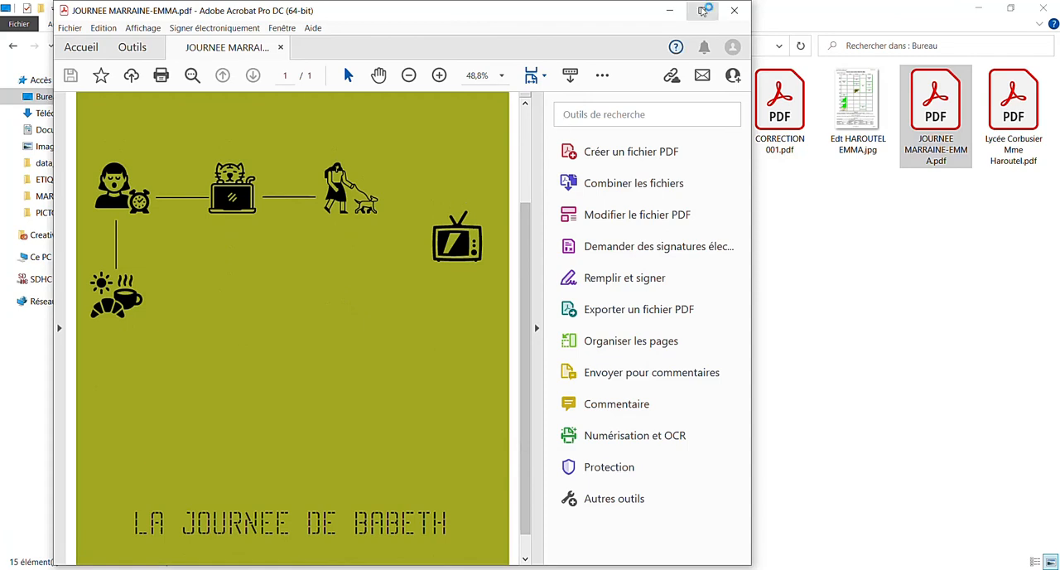
left_click(702, 11)
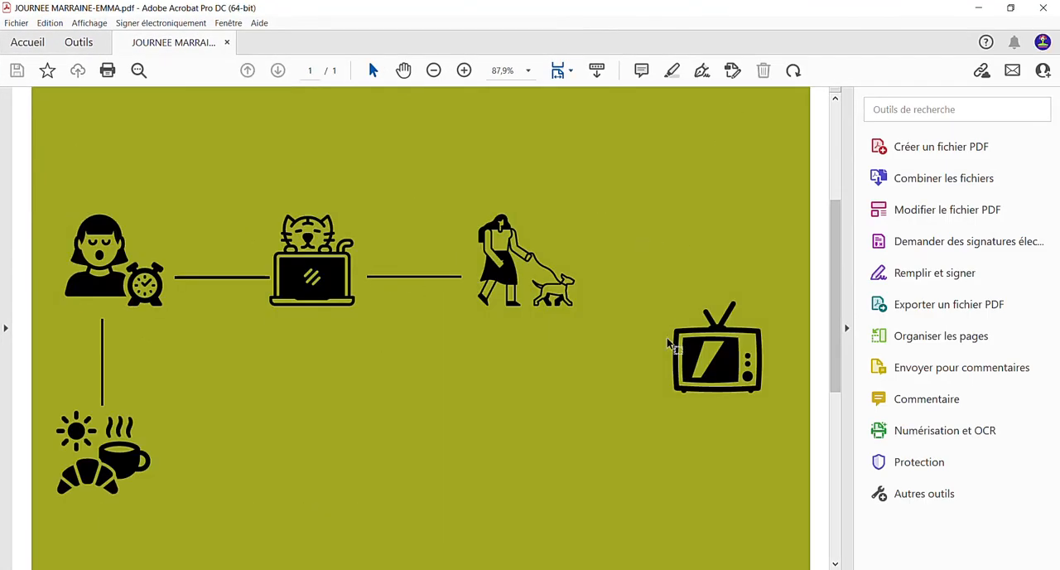
left_click(865, 569)
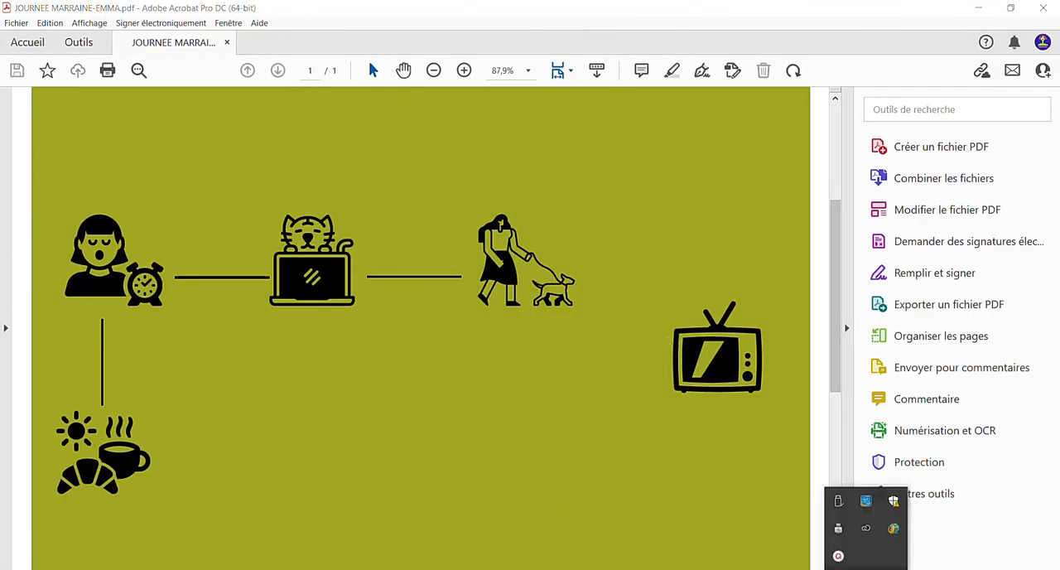